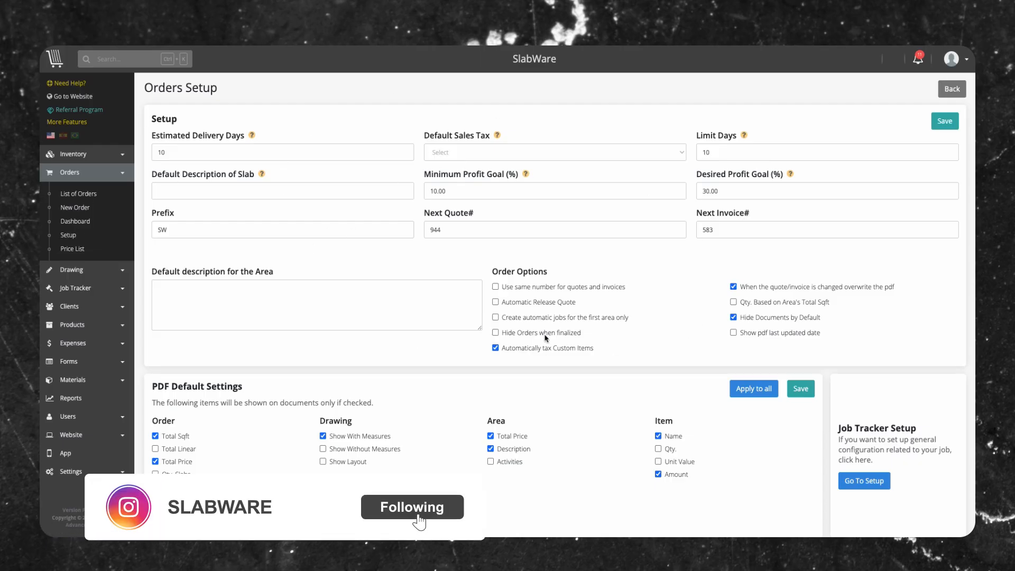
scroll(520, 294, down, 10)
scroll(520, 295, down, 4)
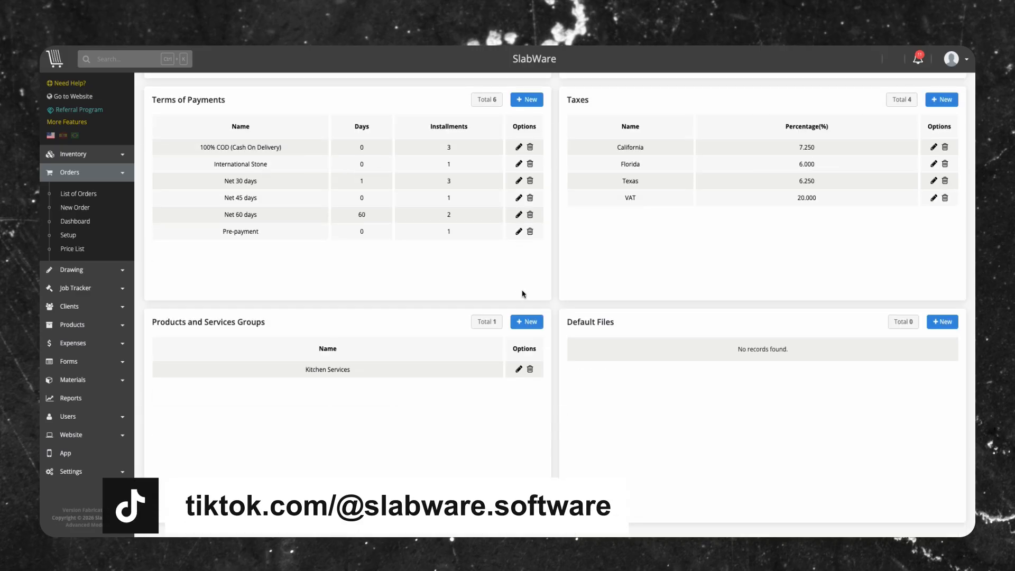
scroll(522, 294, up, 2)
scroll(522, 294, up, 12)
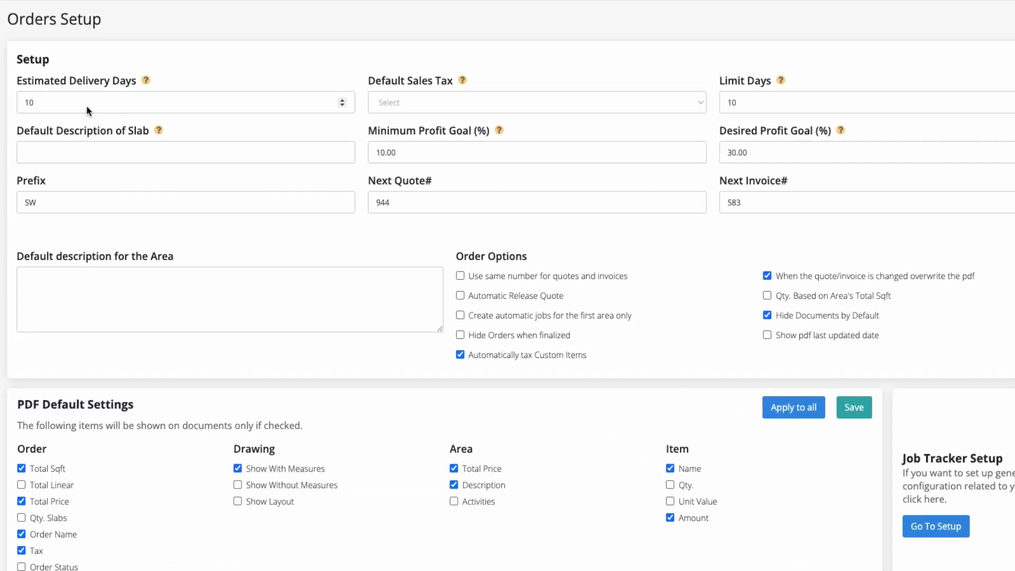
Step: Set the default sales tax to Florida (6.00%) and the limit days to 20
click(437, 102)
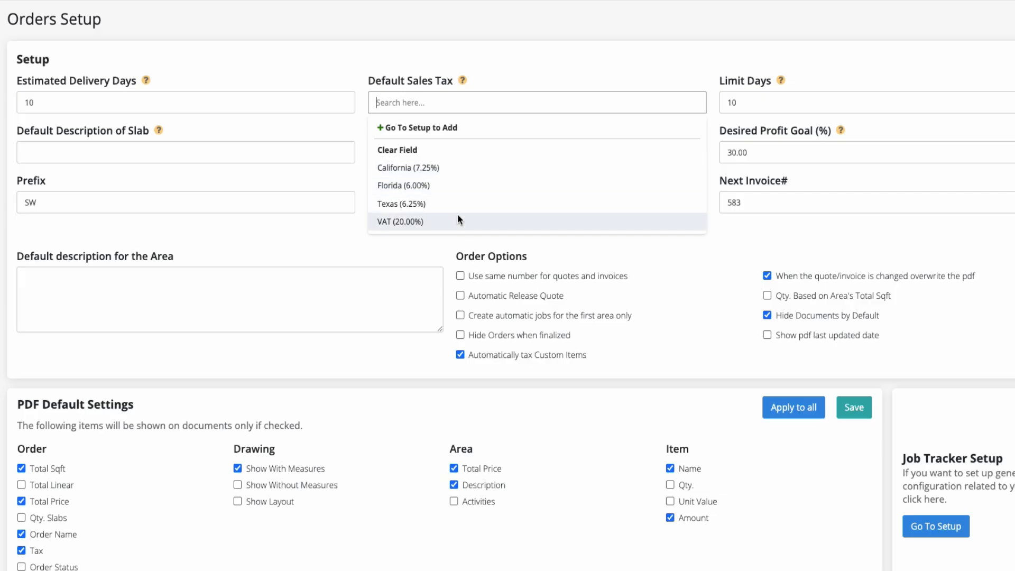
click(454, 185)
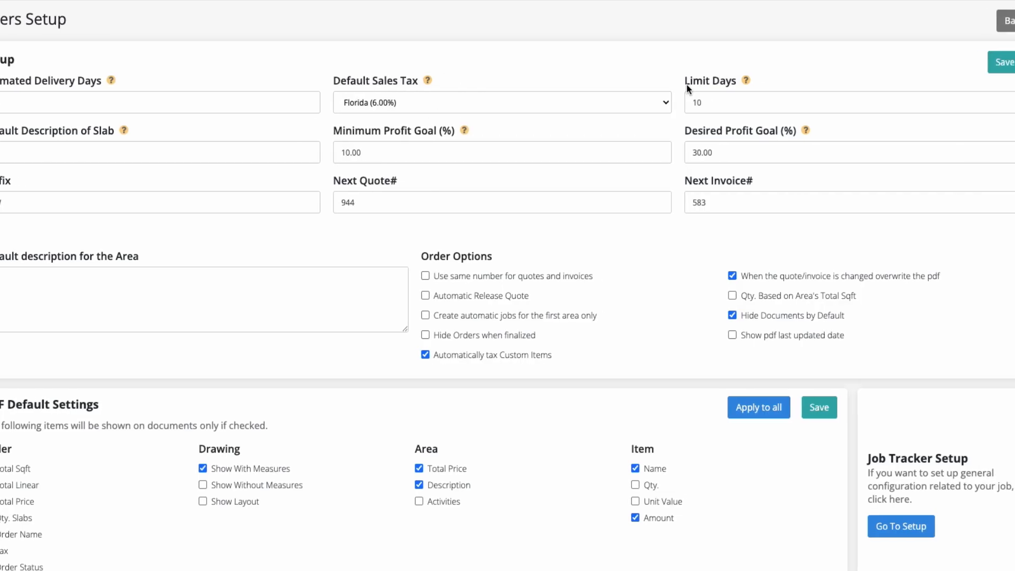
double_click(734, 103)
text(20)
click(537, 59)
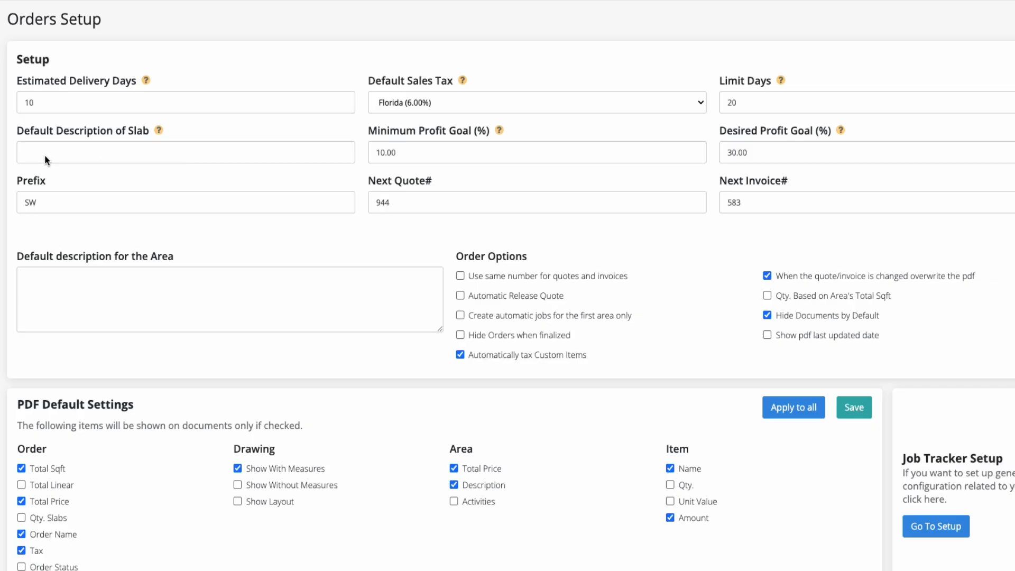
click(98, 149)
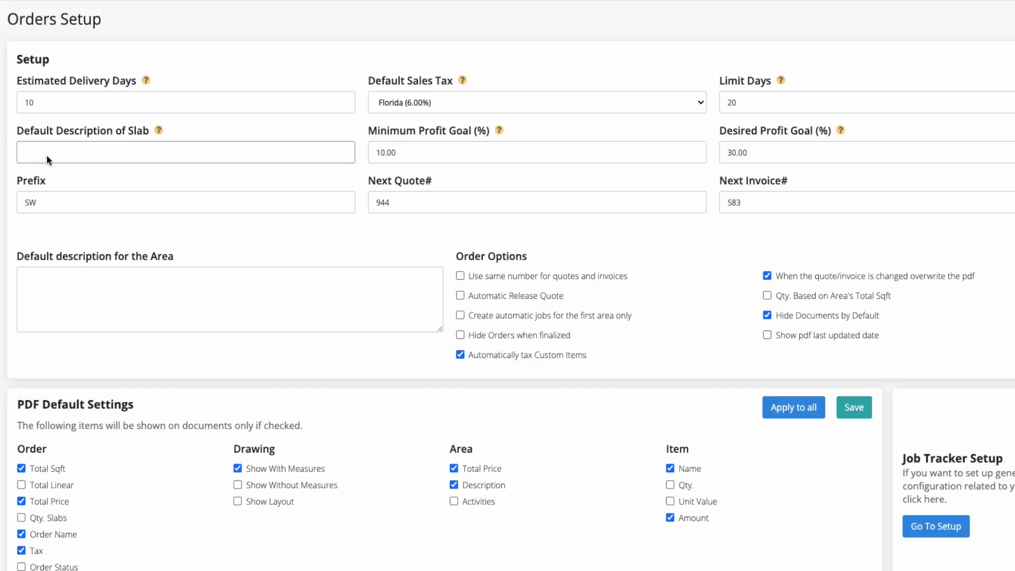
click(390, 139)
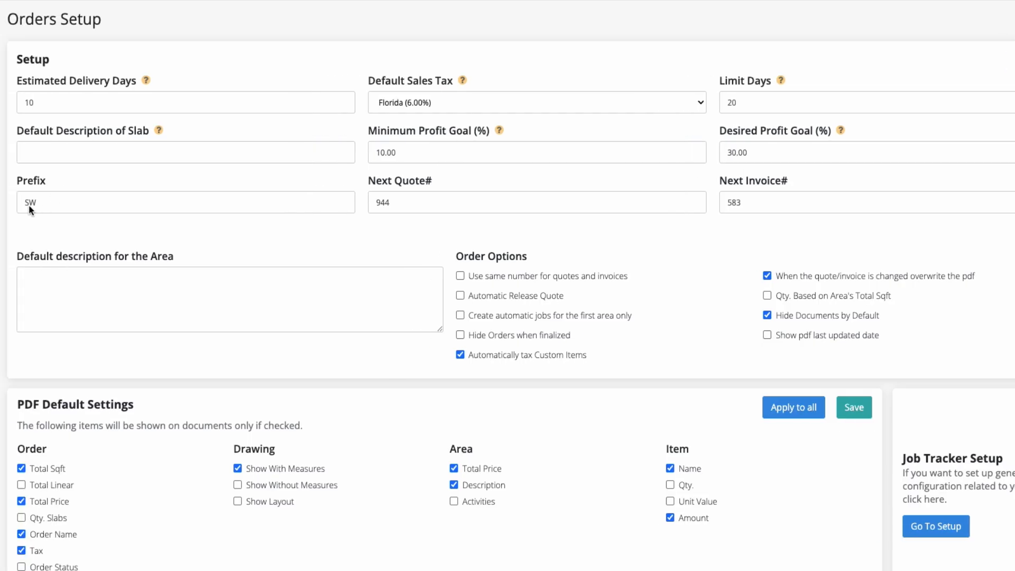
click(37, 202)
click(259, 302)
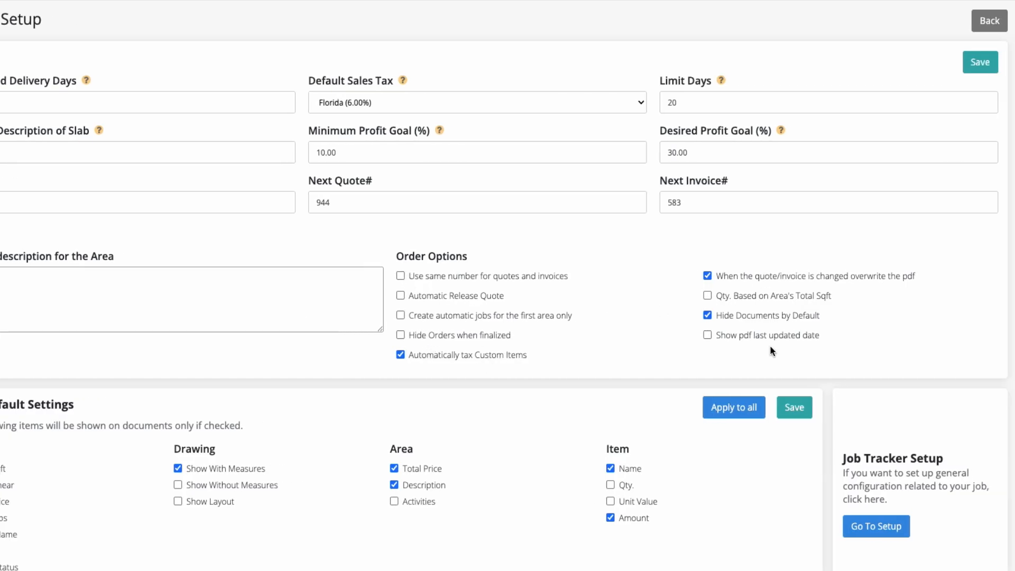
Step: Try out the option to use the same number for quotes and invoices, leaving it off at the end
click(401, 276)
click(400, 295)
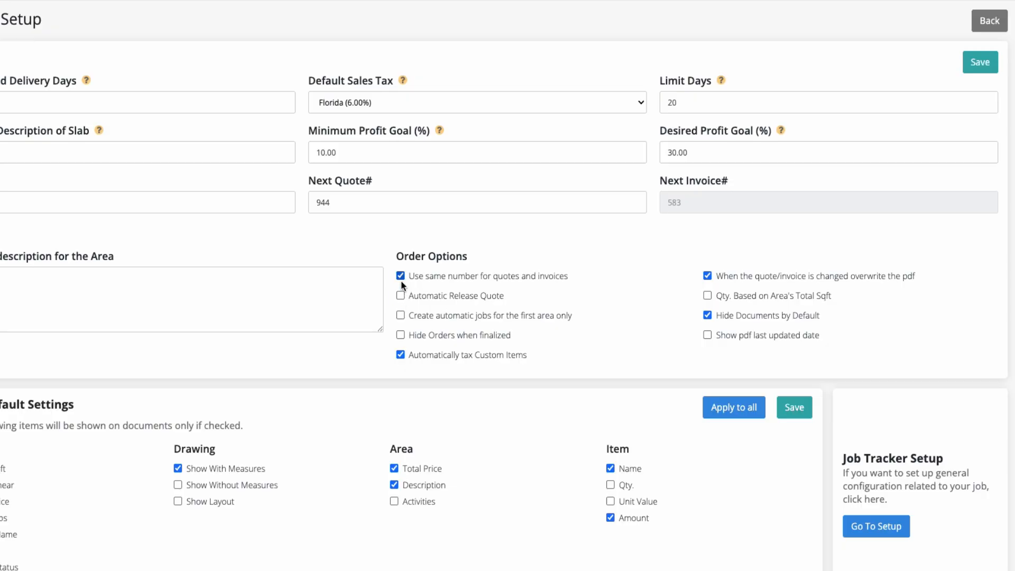
click(400, 276)
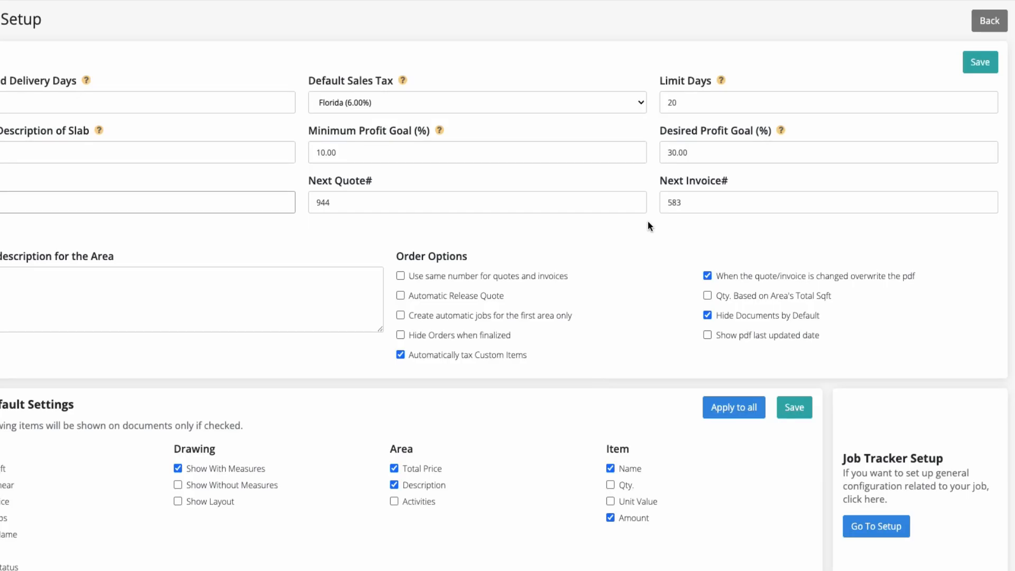
click(400, 276)
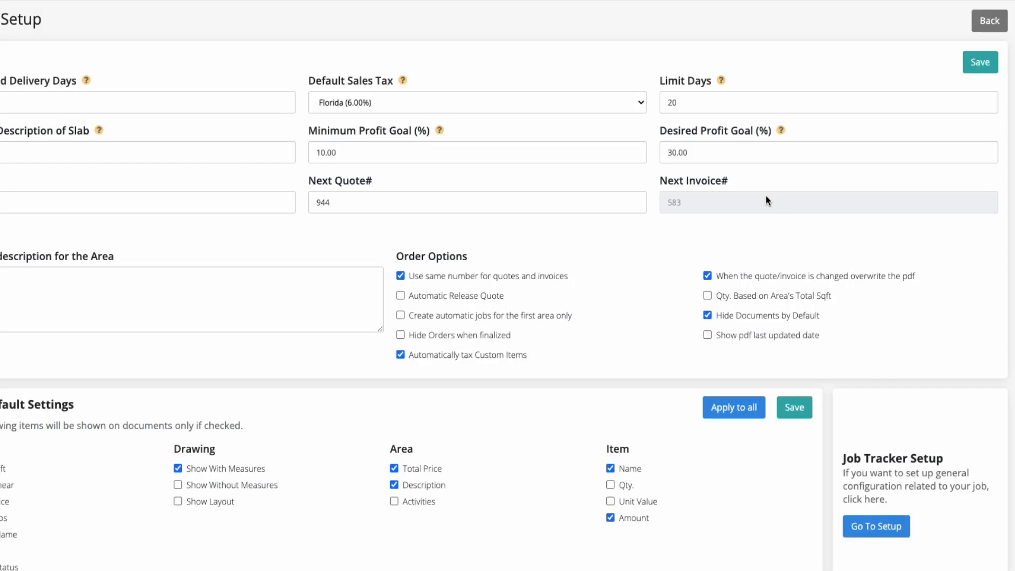
click(400, 276)
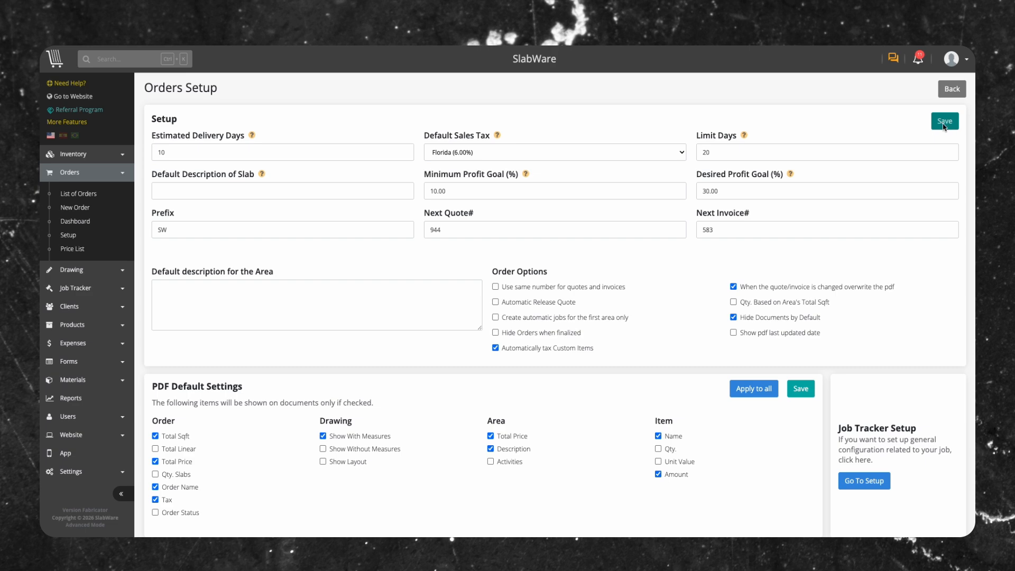
Step: Add Show Layout for drawings and Qty. for items to the PDF default settings and save them
scroll(946, 126, down, 4)
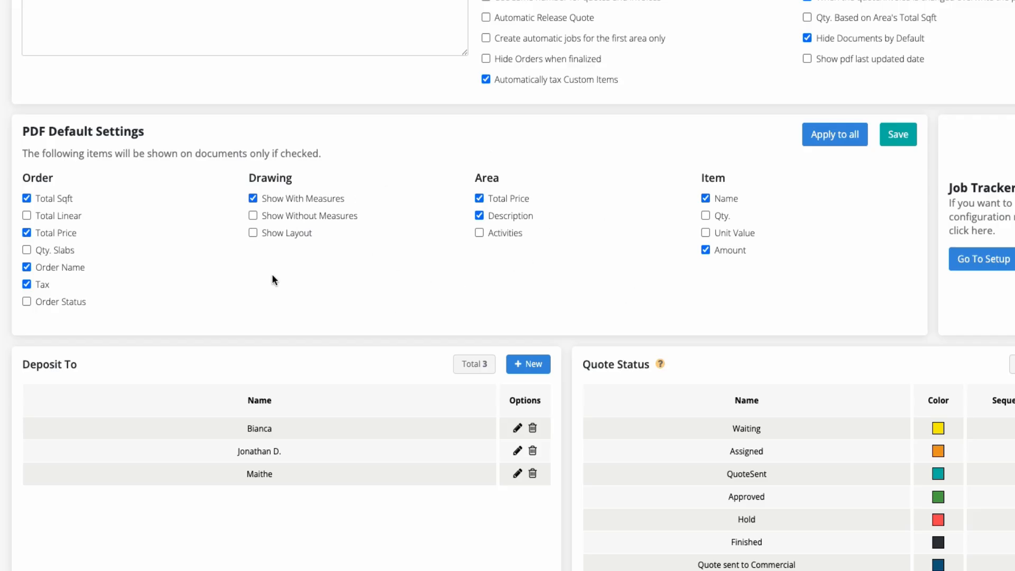
click(253, 233)
click(897, 147)
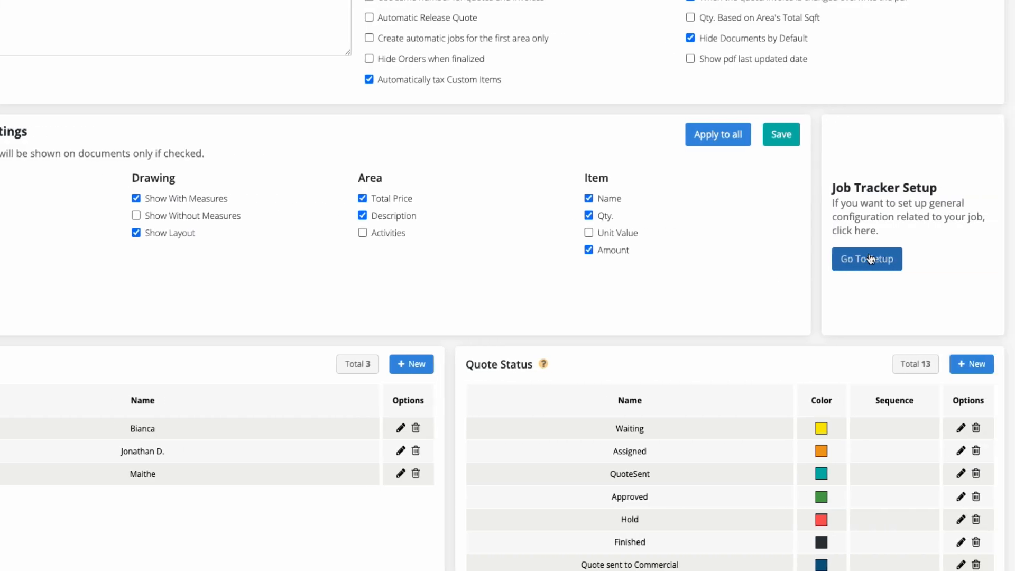
Step: Open the Job Tracker setup page to review its general configuration, and return to the orders setup
click(874, 267)
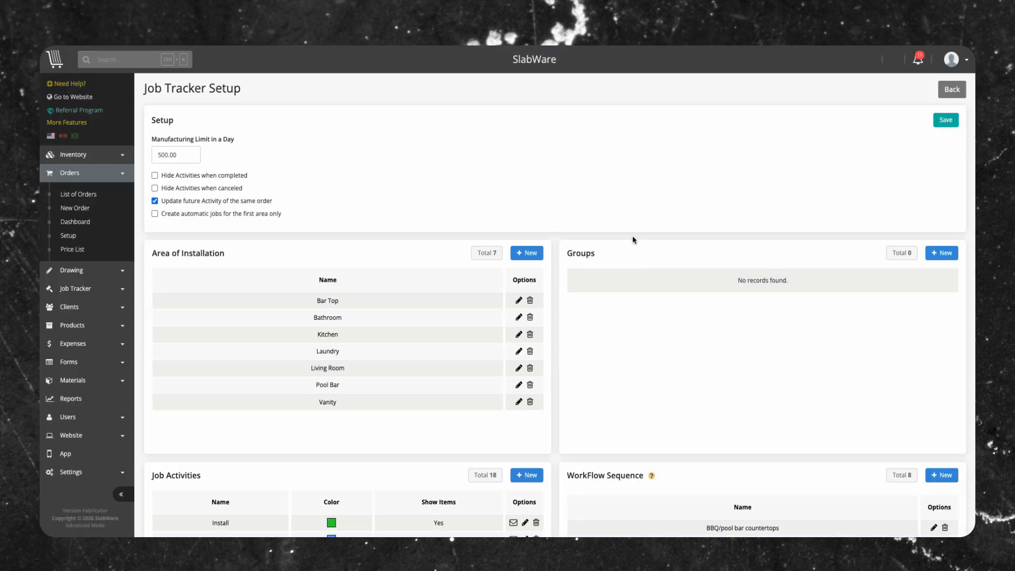
click(941, 96)
Step: Create a new Deposit To entry with the recipient's first name and save it
scroll(768, 349, down, 10)
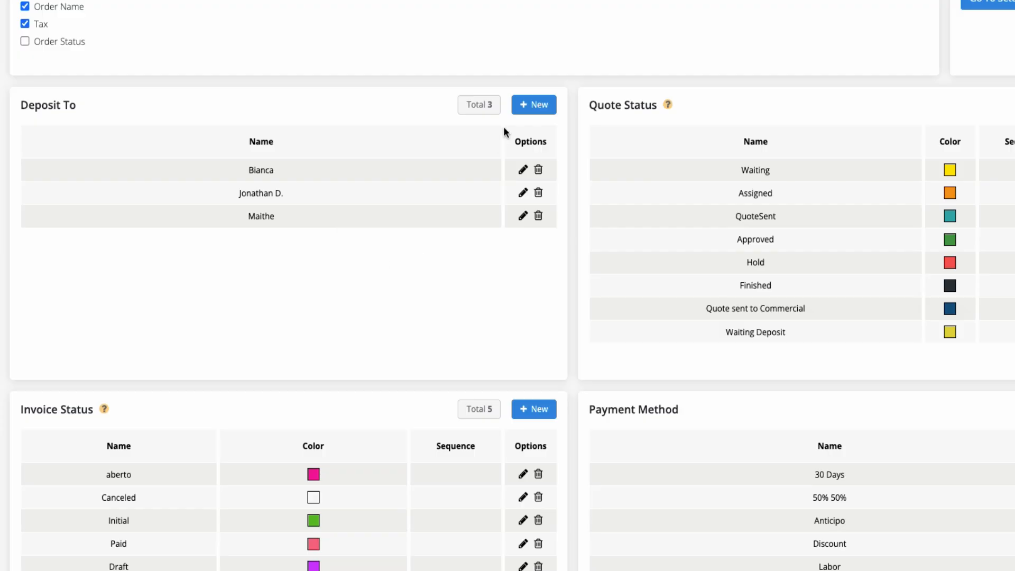
click(534, 106)
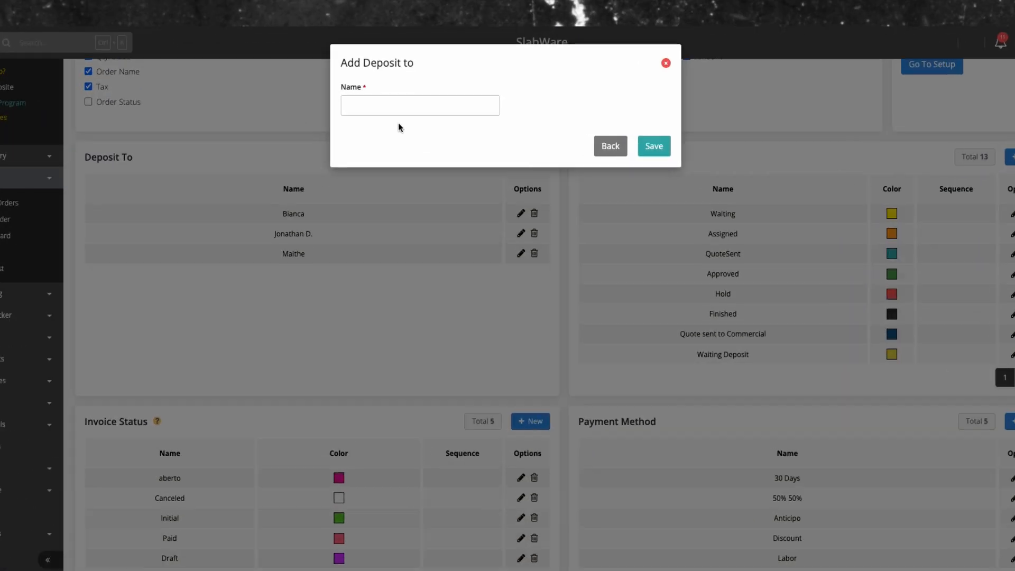
text(Anne)
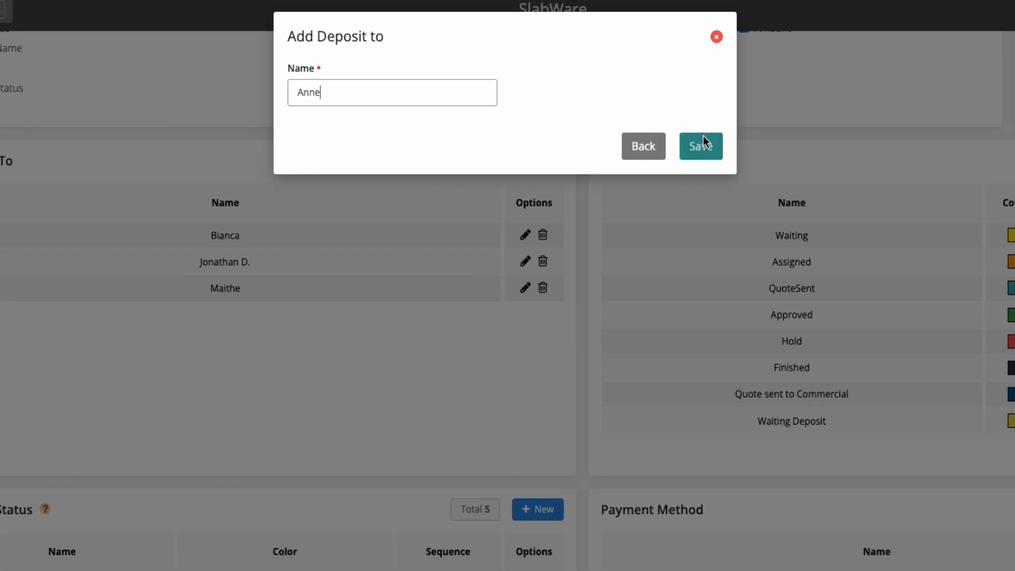
click(689, 147)
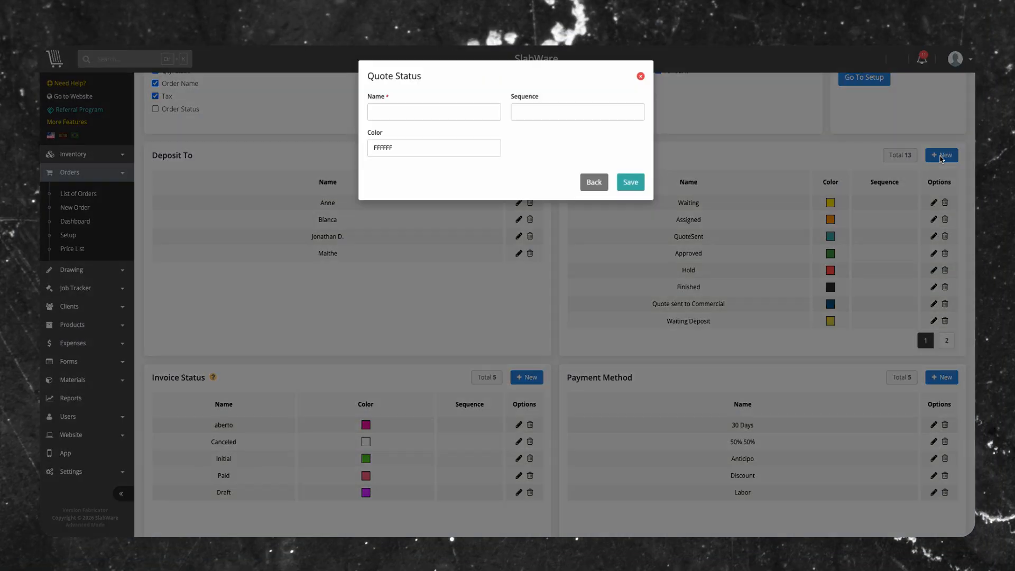
Step: Create a quote status named Urgent with color A31A1A and sequence 1, save it and show it in the status list
click(386, 138)
click(361, 165)
drag(468, 166, 467, 176)
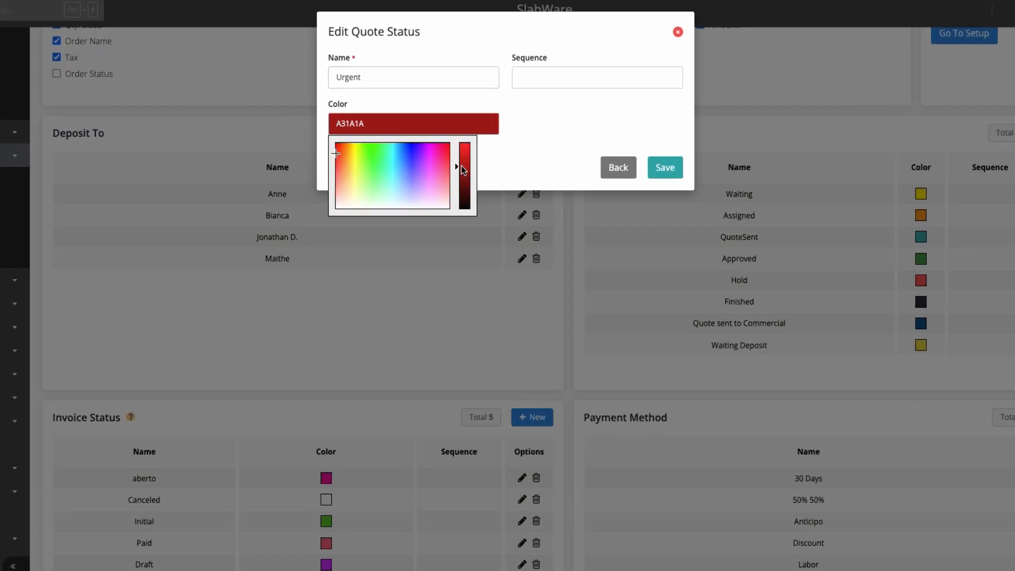
click(545, 75)
text(1)
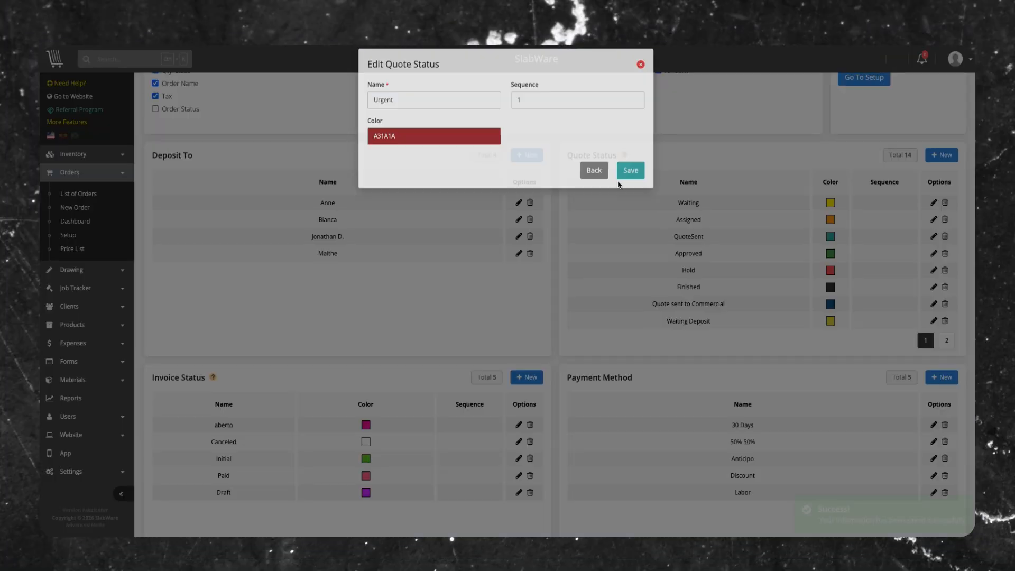
click(652, 168)
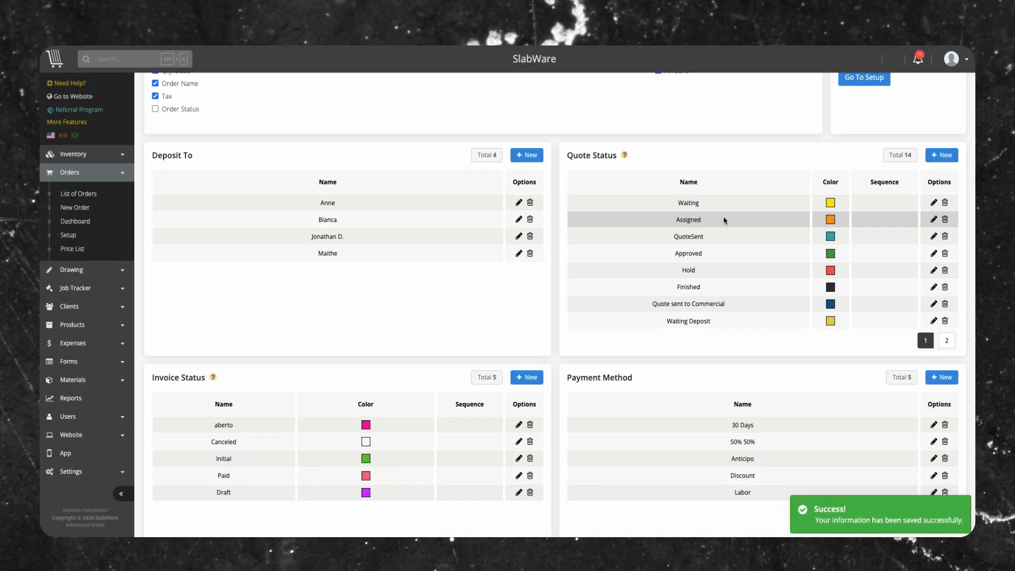
click(947, 340)
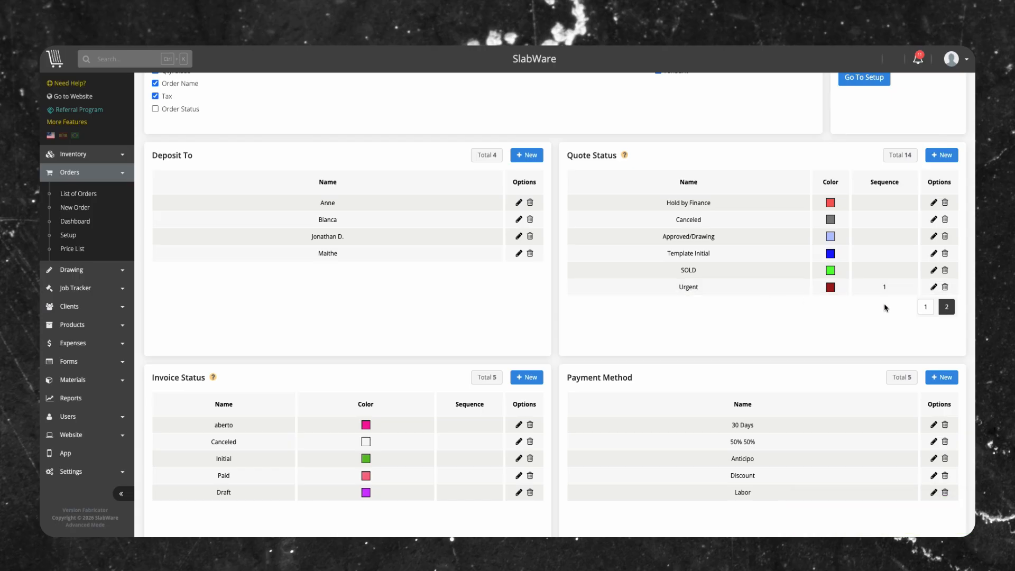
Step: Create an invoice status named Sent with a blue color and sequence 5, and save it
scroll(867, 291, down, 5)
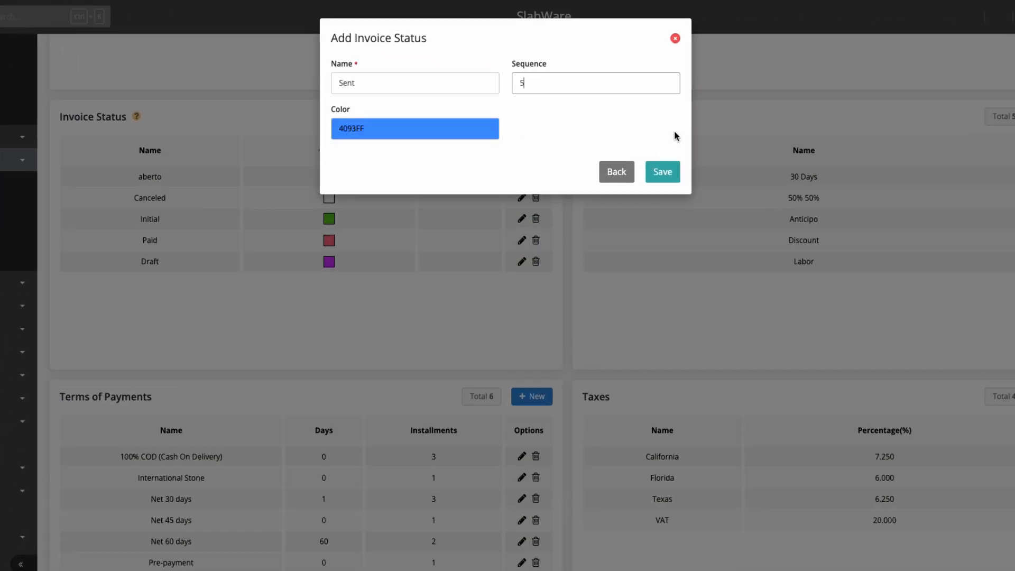
click(663, 172)
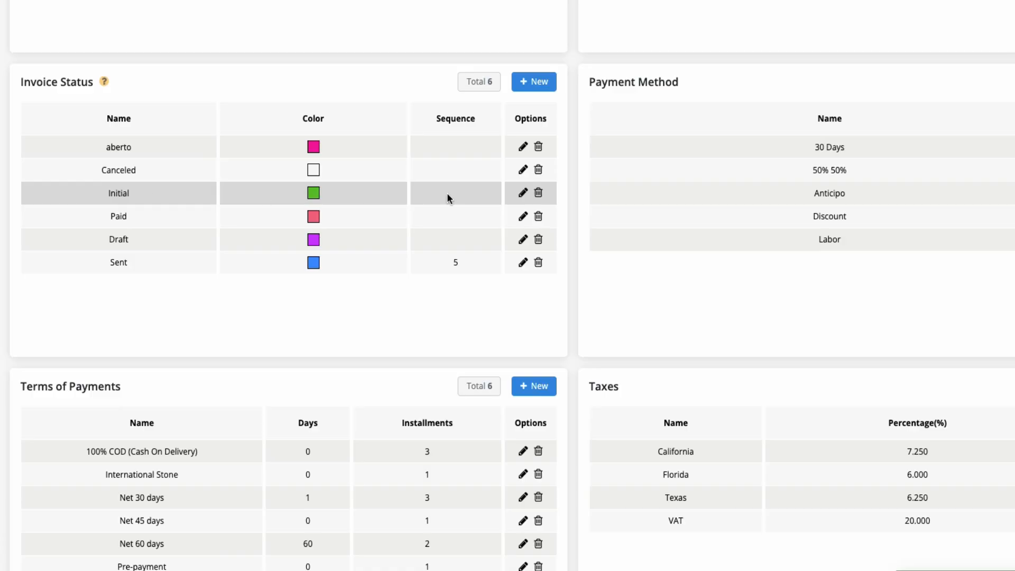
Step: Sequence the invoice statuses as Initial 1, Draft 2, Open 3, Sent 4, Paid 5, Partially Paid 6 and Canceled 7
click(523, 193)
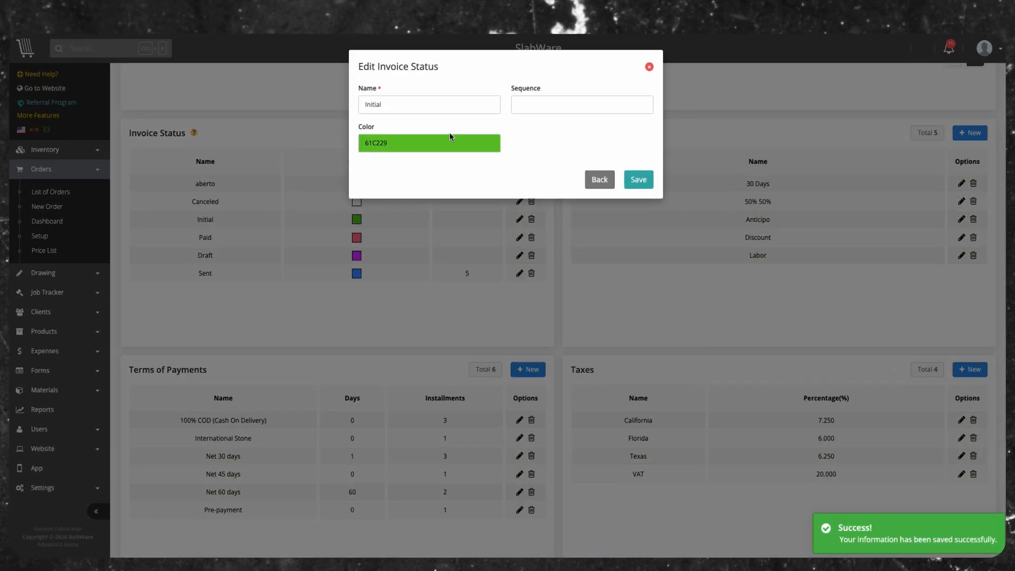
click(523, 109)
text(1)
click(659, 173)
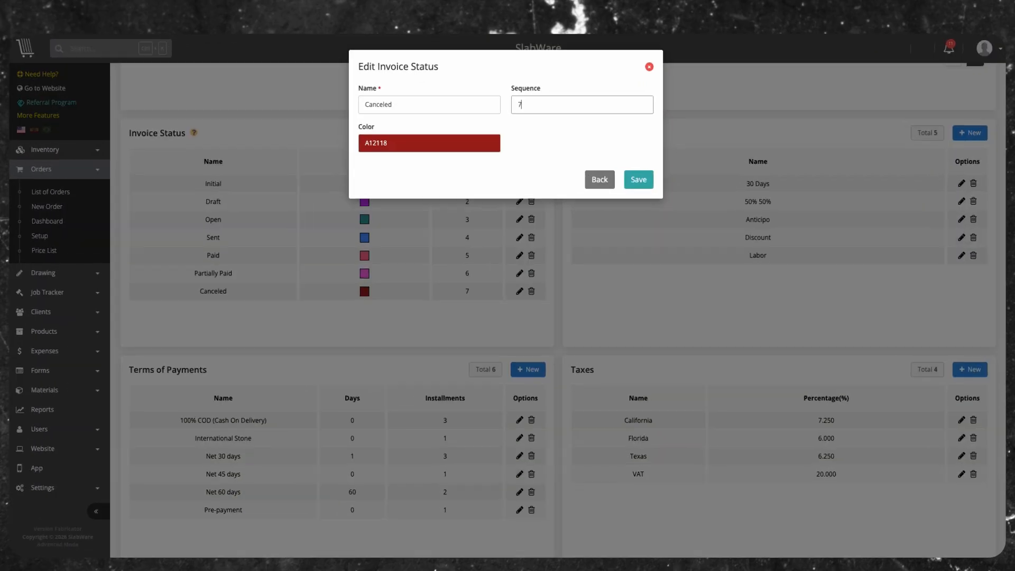
click(653, 174)
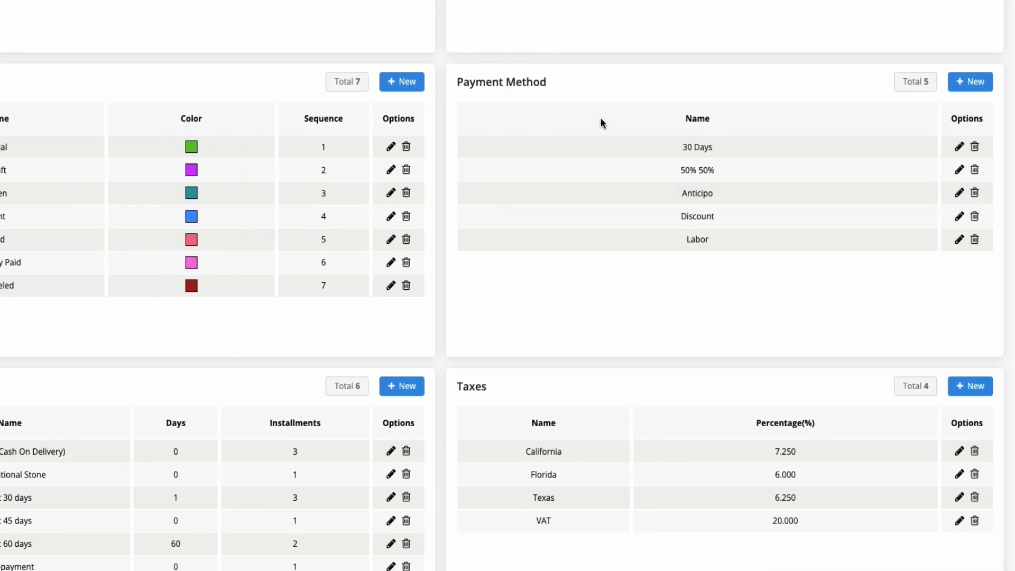
Step: Create a payment method named "Credit Card - Visa" and save it
click(965, 97)
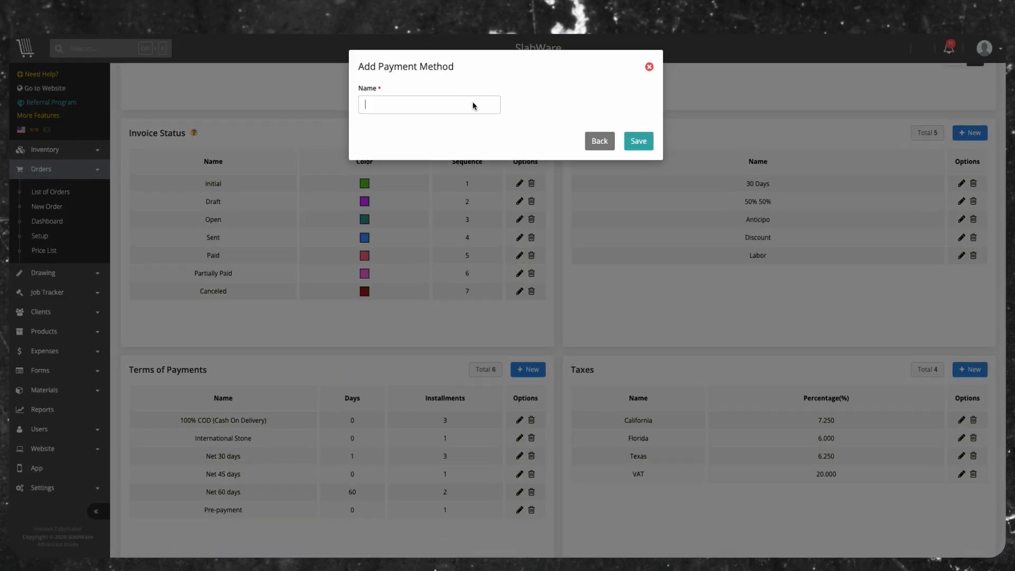
text(Credit Card - Visa)
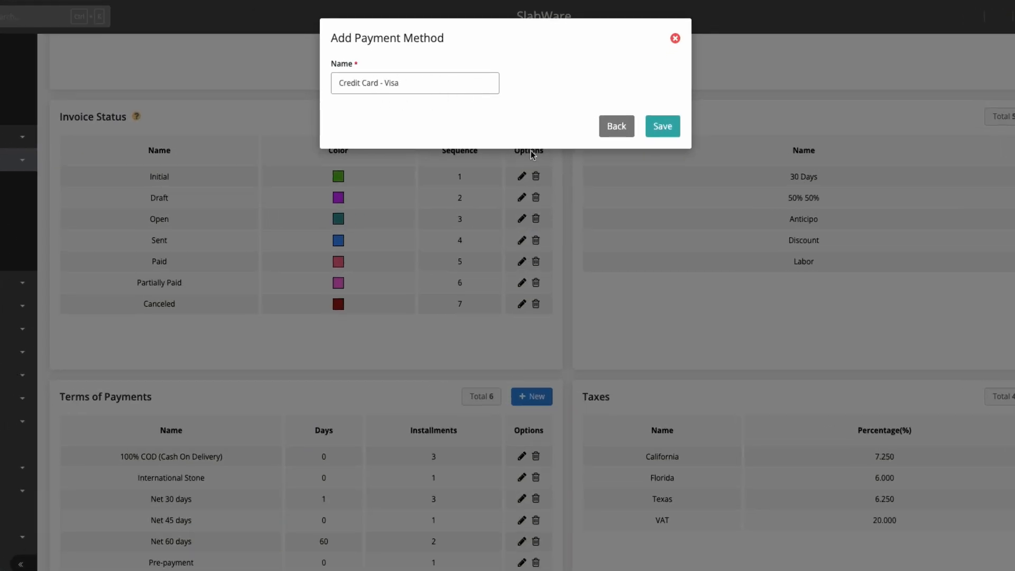
click(662, 128)
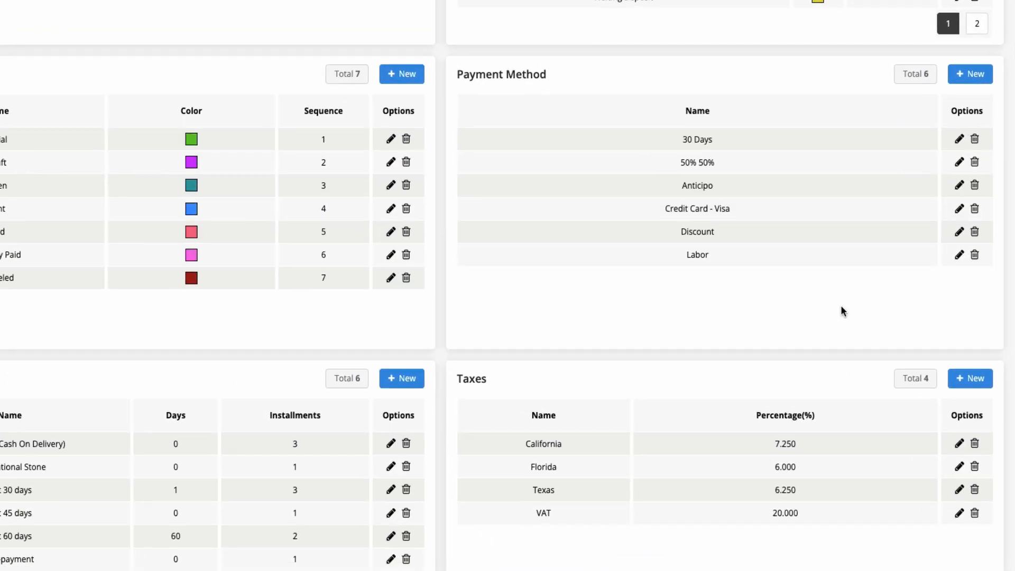
Step: Create a payment term named "Net 15 days" with 10 days and 2 installments, and save it
scroll(840, 305, down, 5)
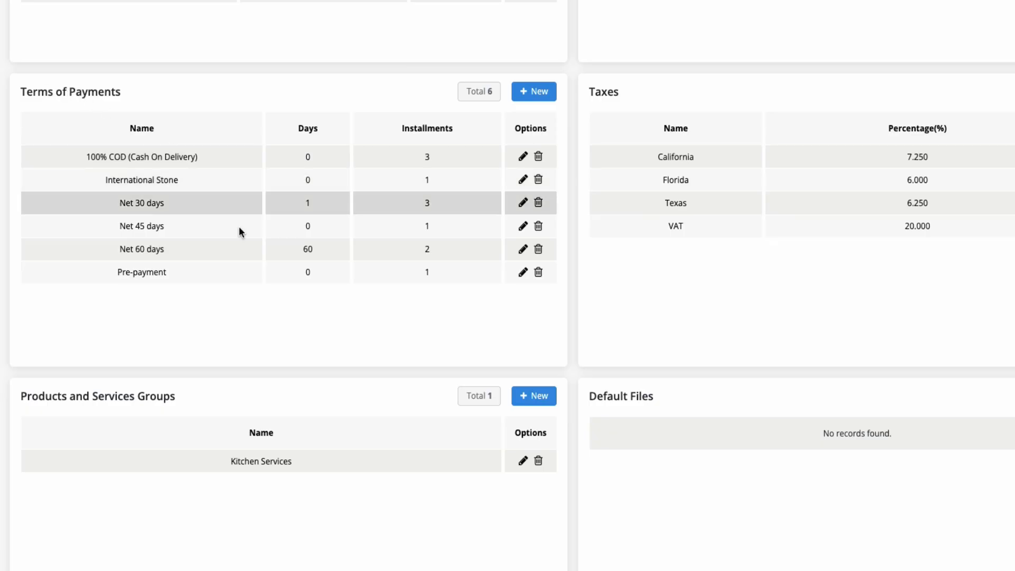
click(529, 92)
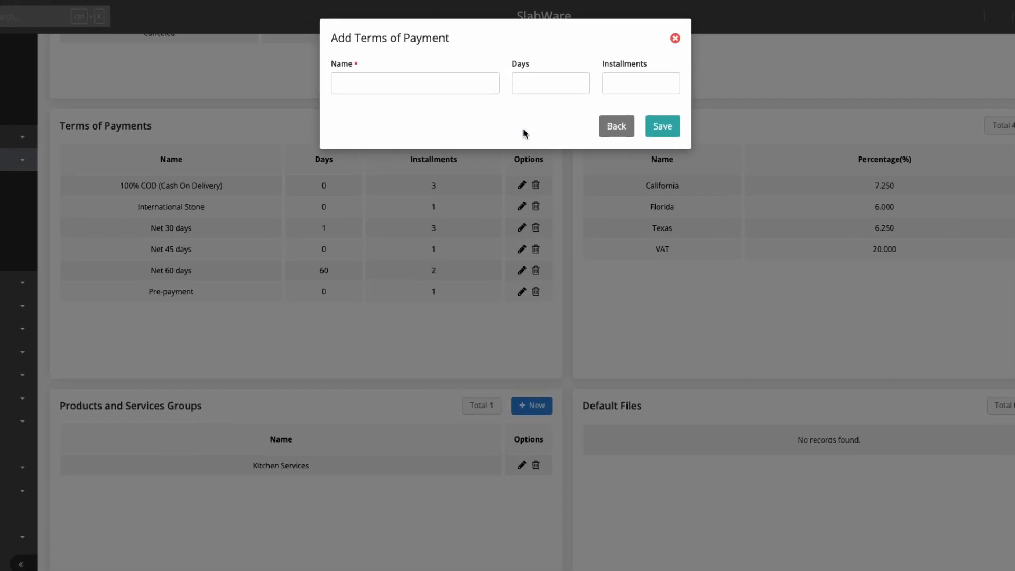
click(385, 84)
text(Ne)
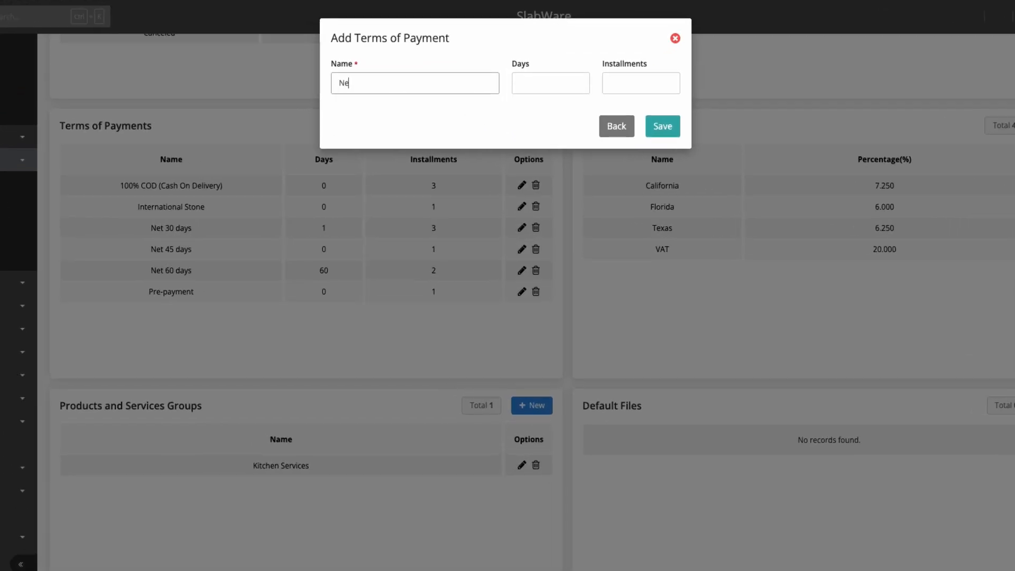
text(t 15 days)
click(537, 87)
text(10)
click(625, 84)
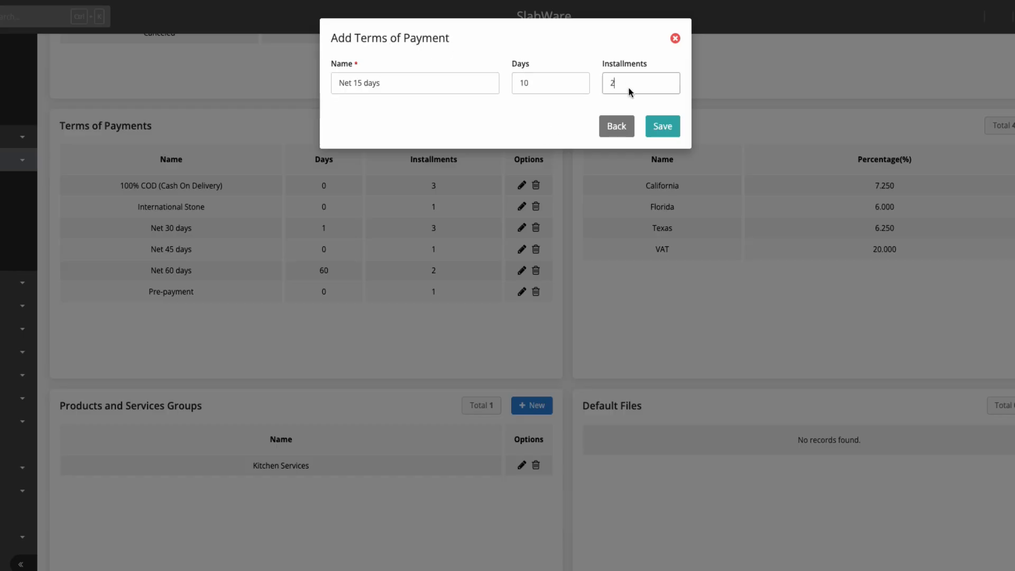
click(526, 115)
click(658, 127)
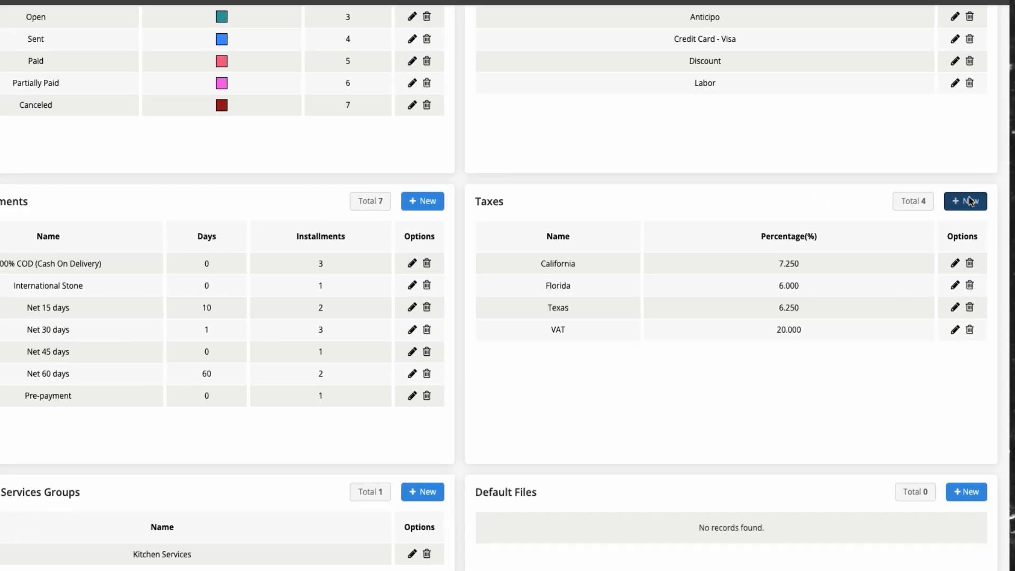
Step: Create a tax named "New York" with a percentage of 8.880 and save it
click(970, 196)
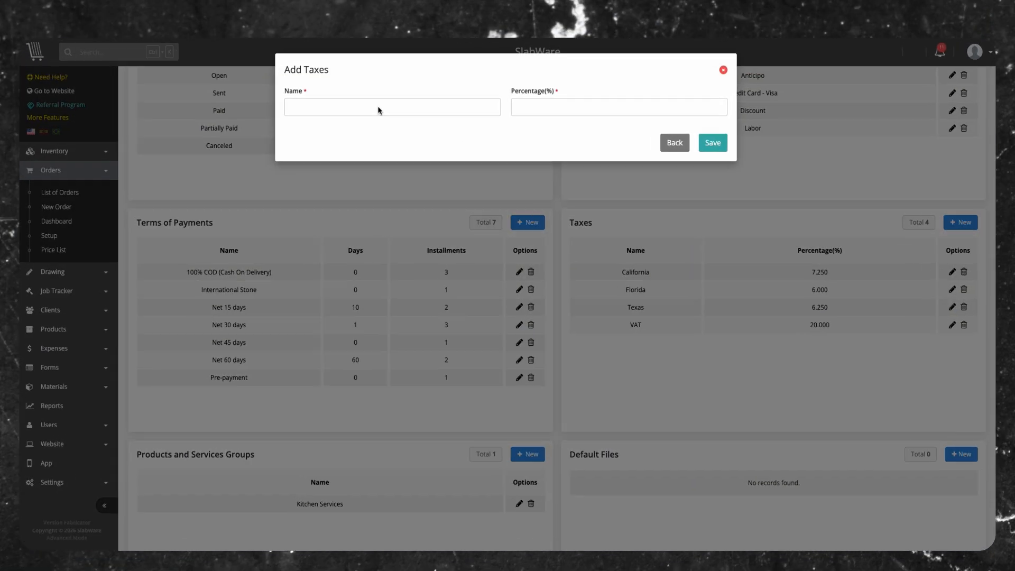
click(377, 105)
text(New York)
click(593, 105)
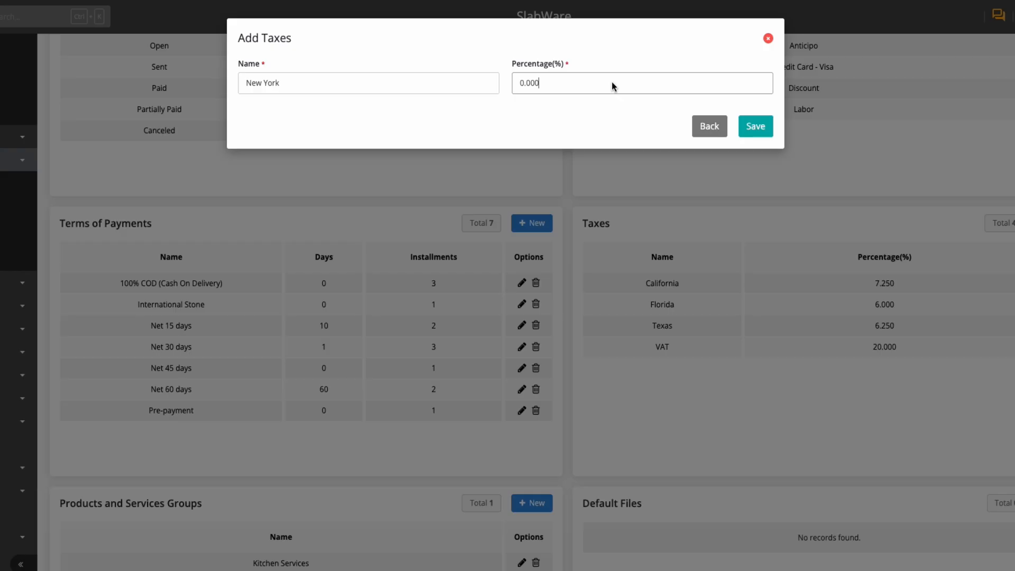
click(755, 125)
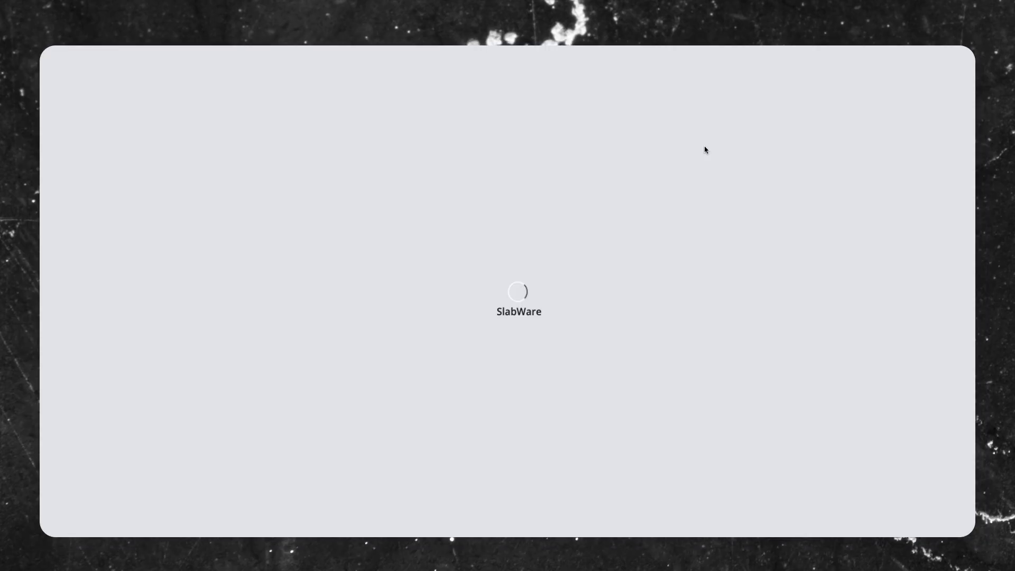
Step: Start a new products and services group named "Bathroom Services"
scroll(707, 148, down, 4)
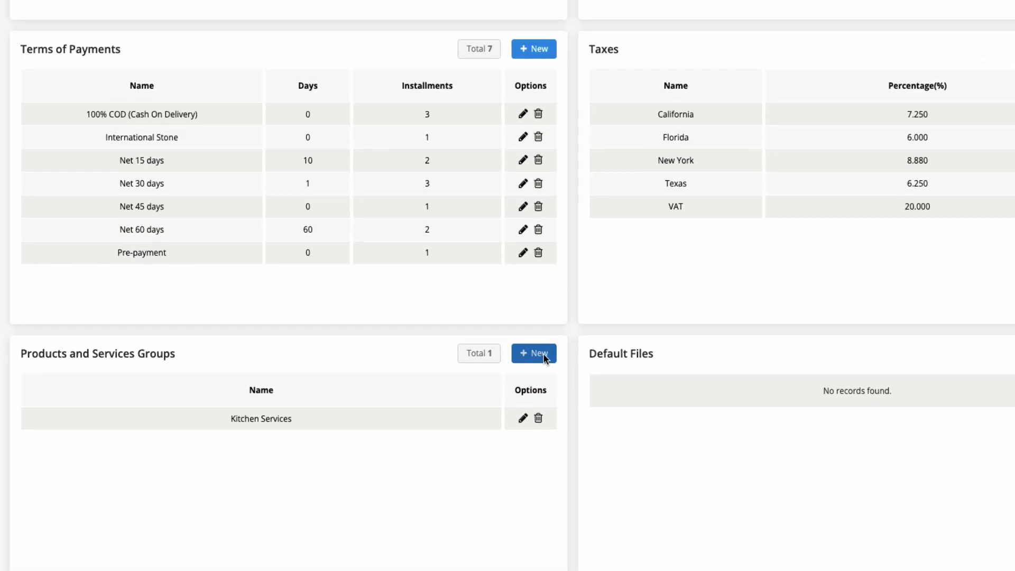
click(545, 358)
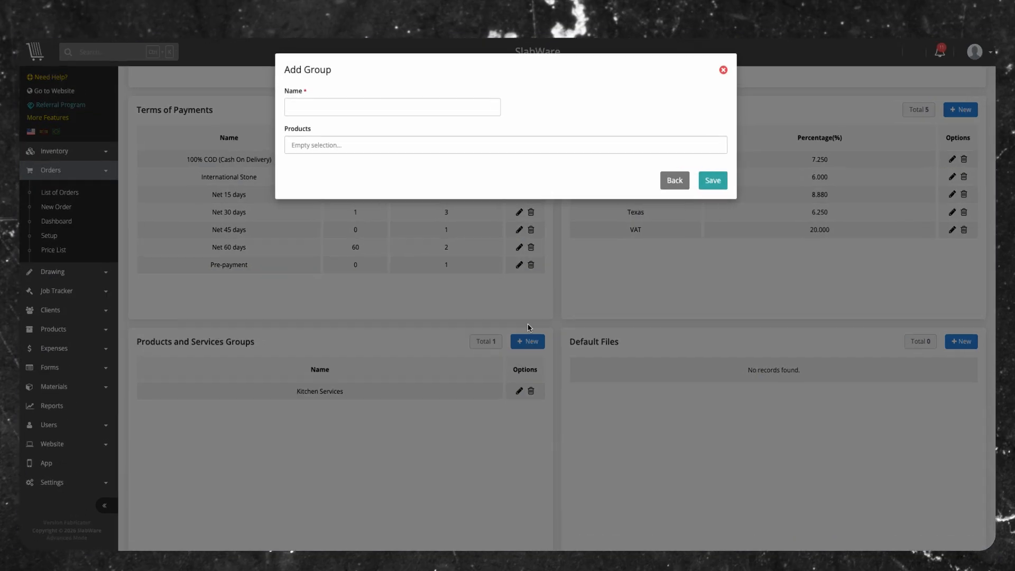
click(364, 111)
text(Bathroom Services)
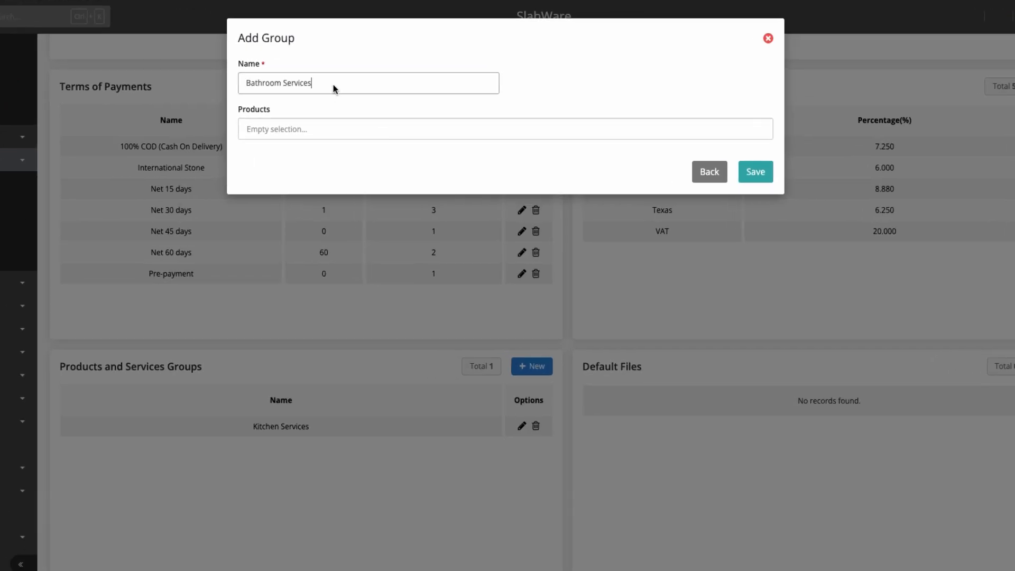
Step: Add Sinks - BATHROOM OVALYN 9482000, Faucets - KSK1114 - Chrome and Service - Tub Installation & Holes for Faucet to the group and save it
click(349, 134)
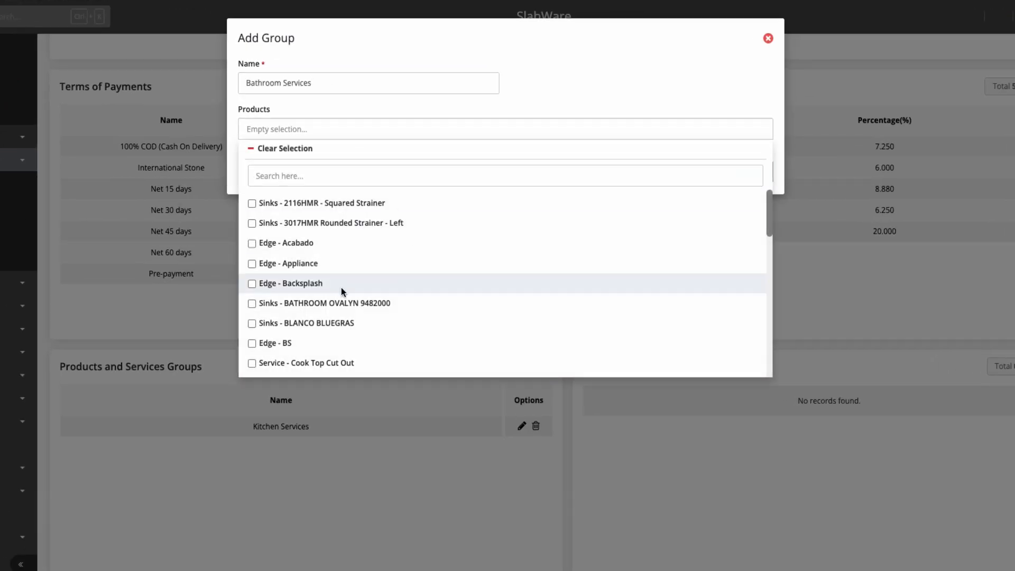
click(354, 303)
scroll(497, 275, down, 5)
click(502, 286)
scroll(490, 265, down, 1)
scroll(458, 279, down, 5)
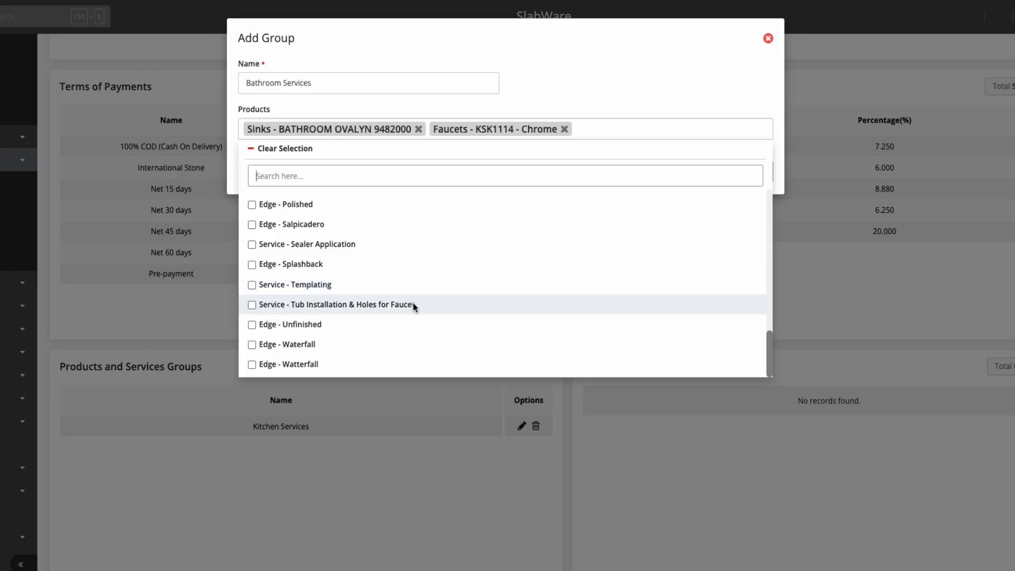
click(412, 303)
click(614, 159)
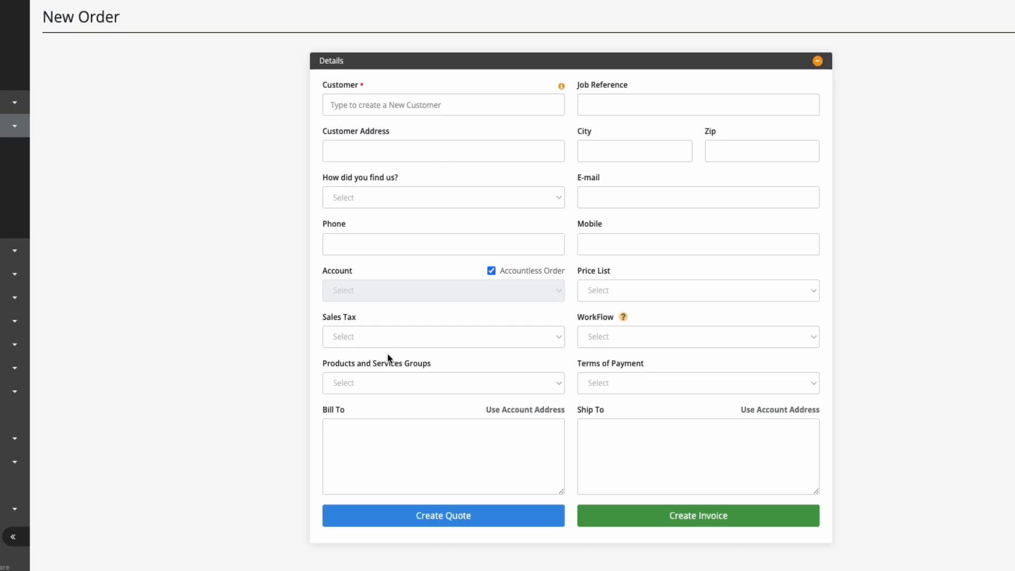
Step: In a new order, choose the Bathroom Services group and select an existing customer
click(423, 382)
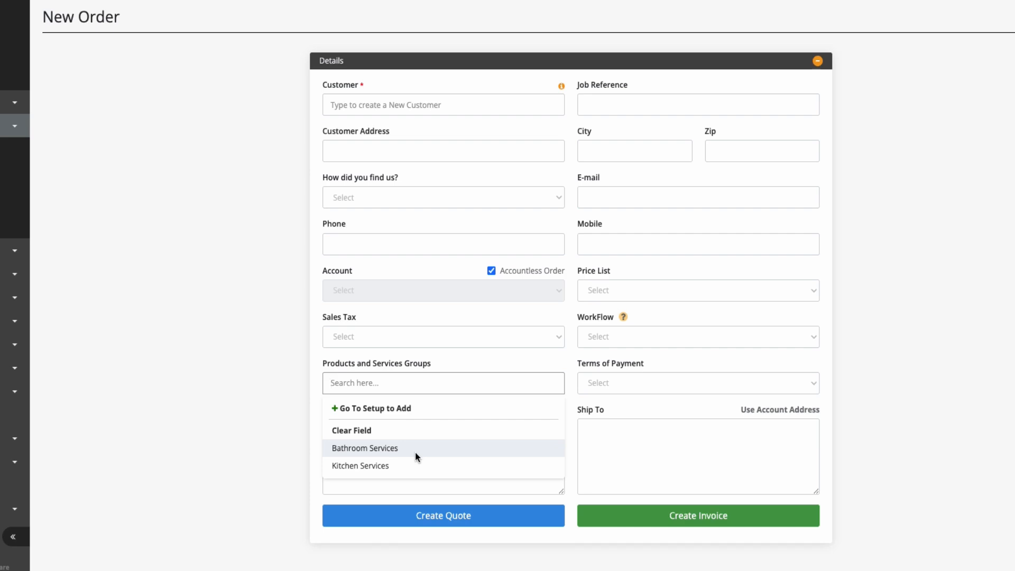
click(415, 453)
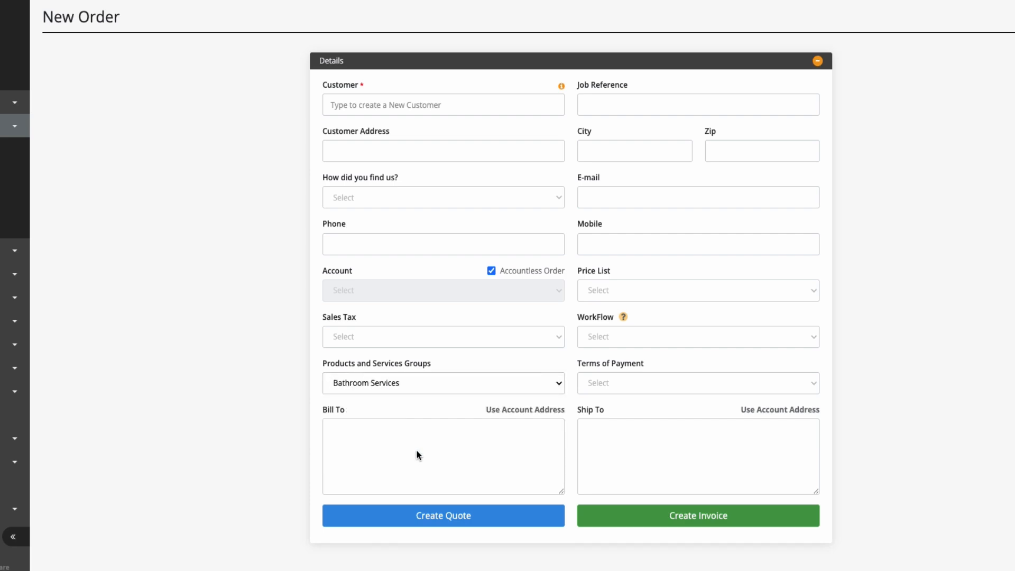
click(464, 95)
scroll(439, 243, down, 1)
scroll(437, 240, down, 3)
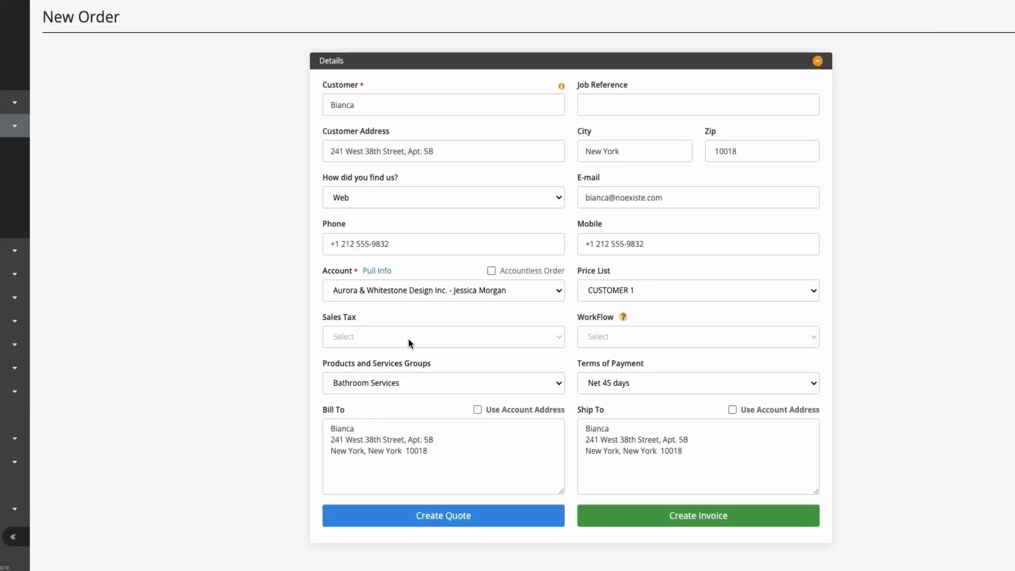
Step: Set the order's sales tax to New York (8.88%) and create a quote from it
click(408, 337)
click(364, 436)
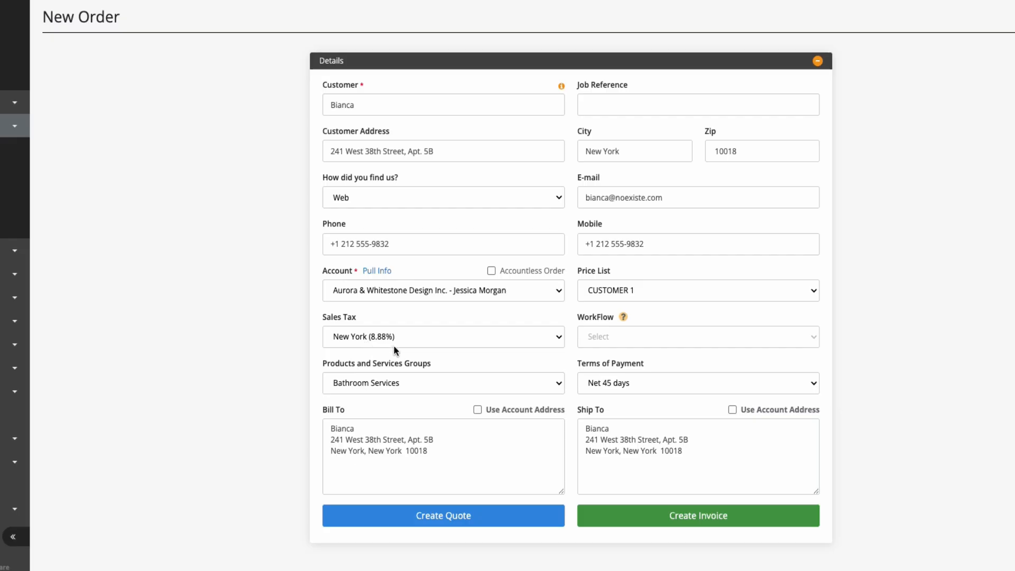
click(463, 516)
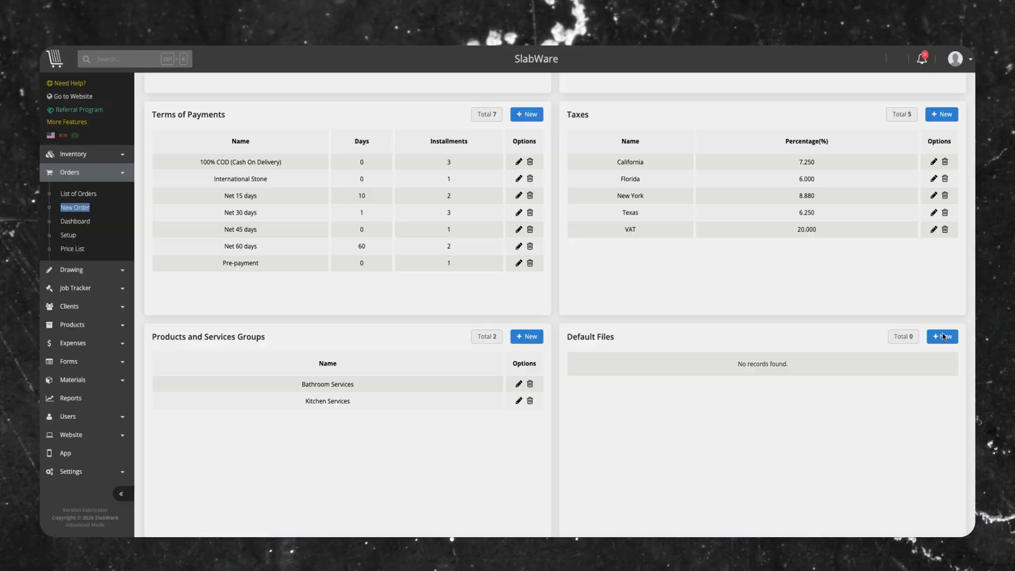
Step: Upload Invoice#6_1-19-2026-4_55_39-PM.pdf as a default file in the orders setup and save it
click(971, 327)
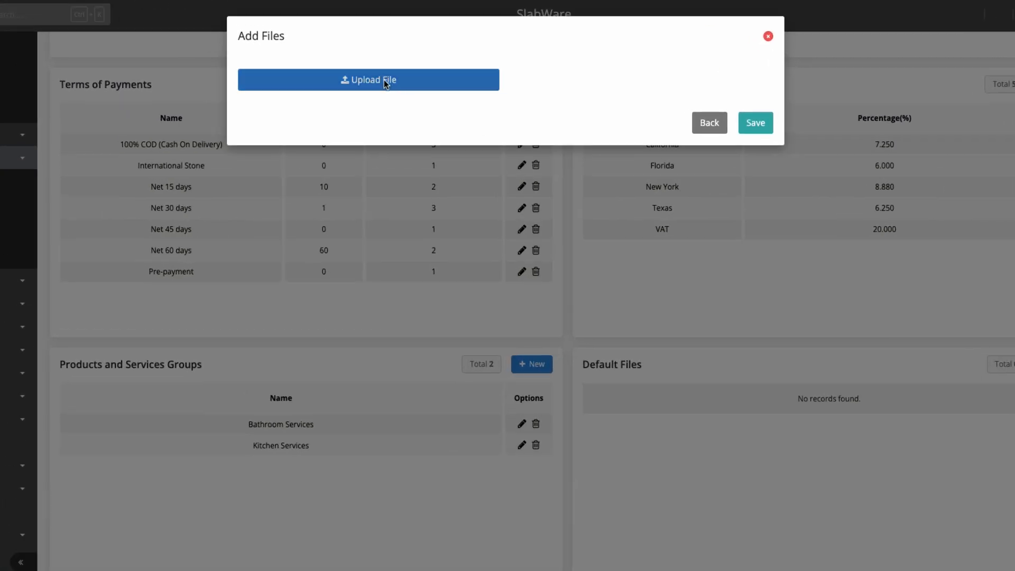
click(384, 80)
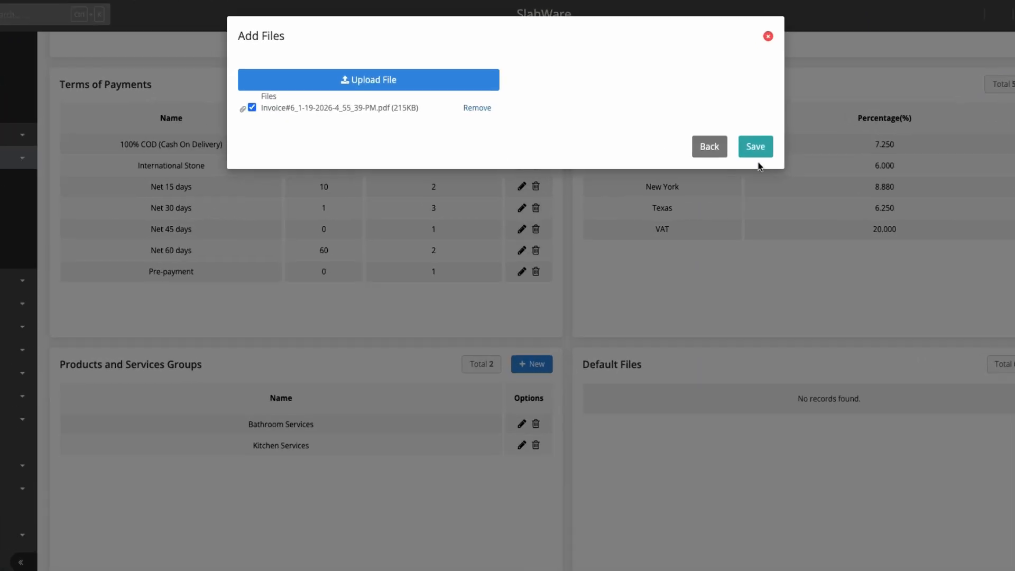
click(758, 146)
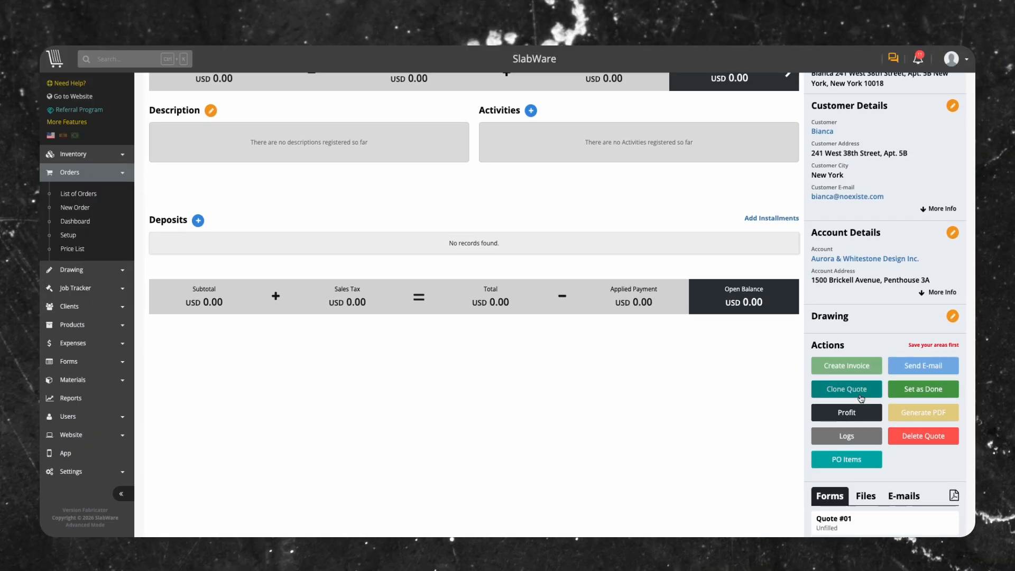
Step: Open the files section of a quote and check its default files
scroll(868, 405, down, 1)
click(865, 461)
scroll(909, 470, down, 1)
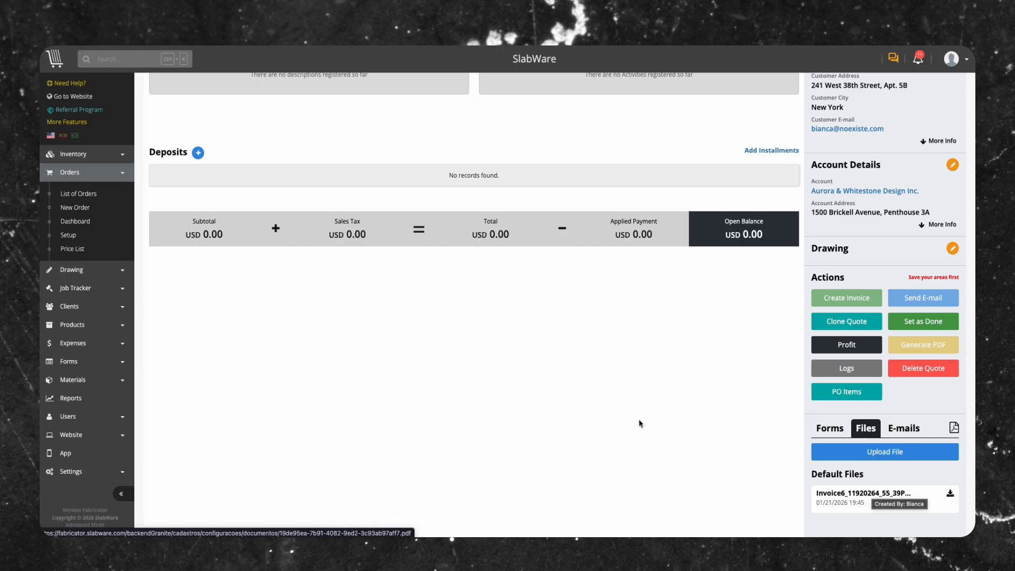
scroll(508, 336, up, 6)
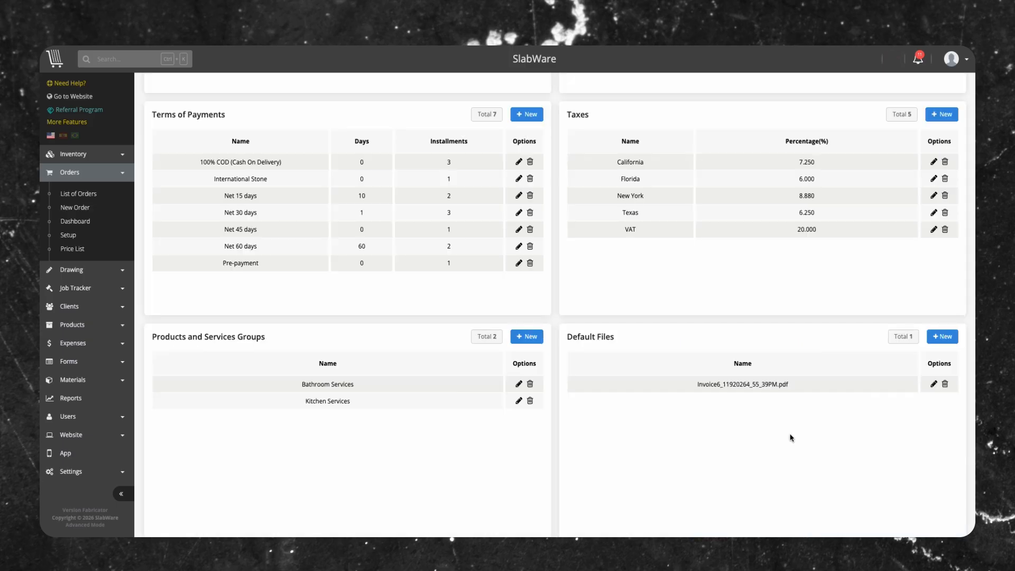
scroll(791, 437, up, 15)
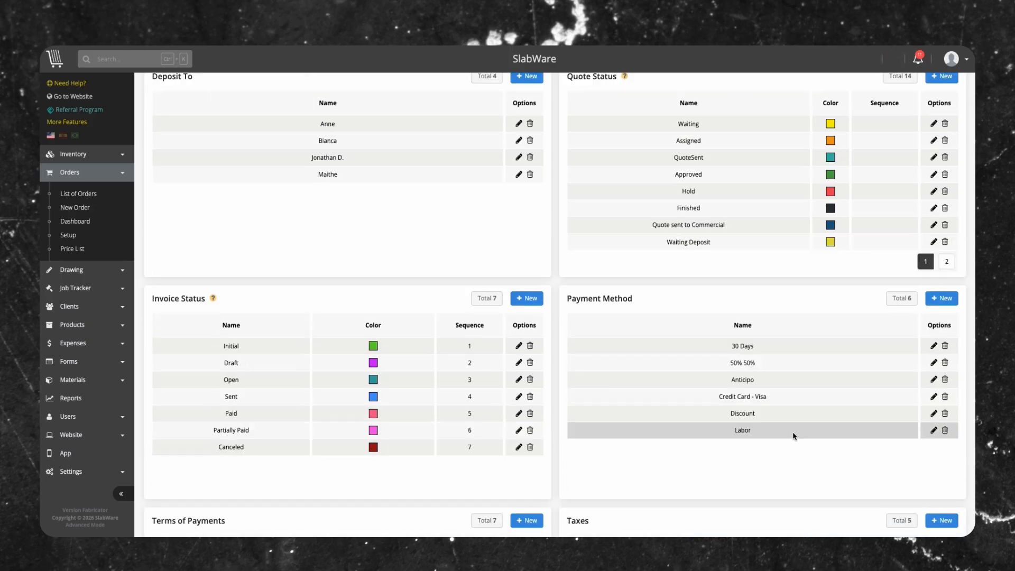
scroll(792, 435, down, 1)
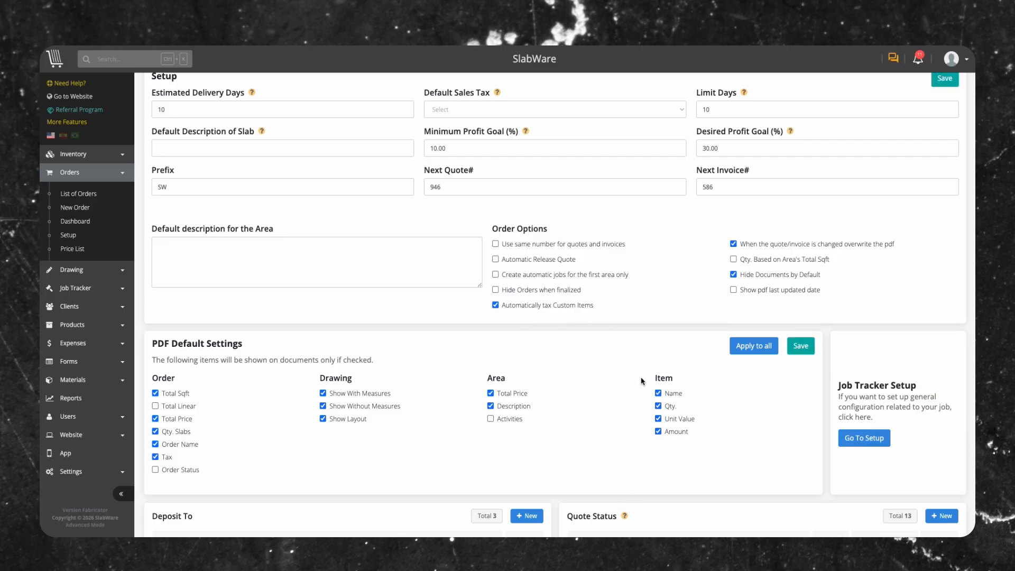
scroll(642, 381, up, 1)
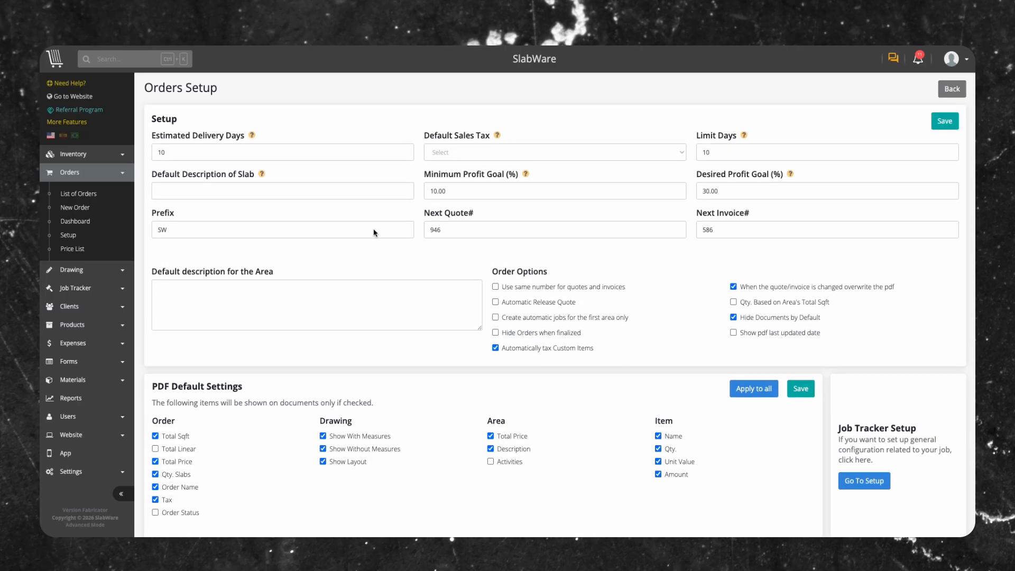